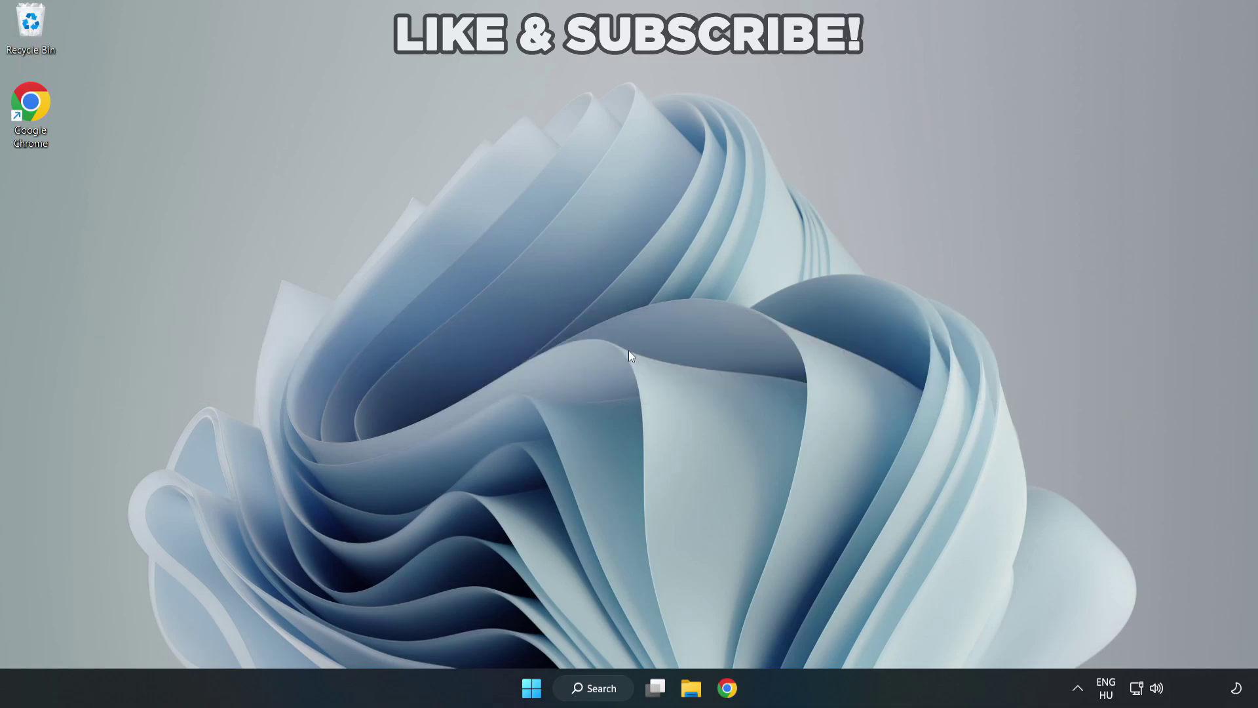
Step: Search Windows for 'device manager'
click(611, 691)
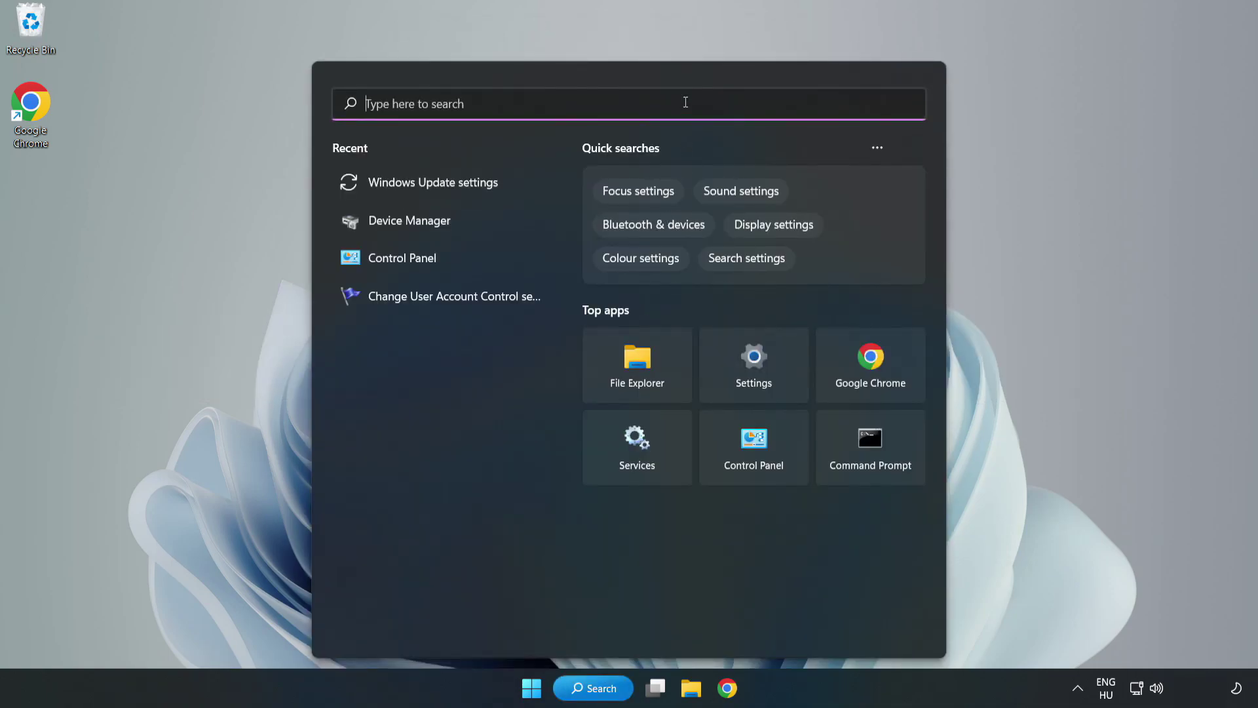
text(devic)
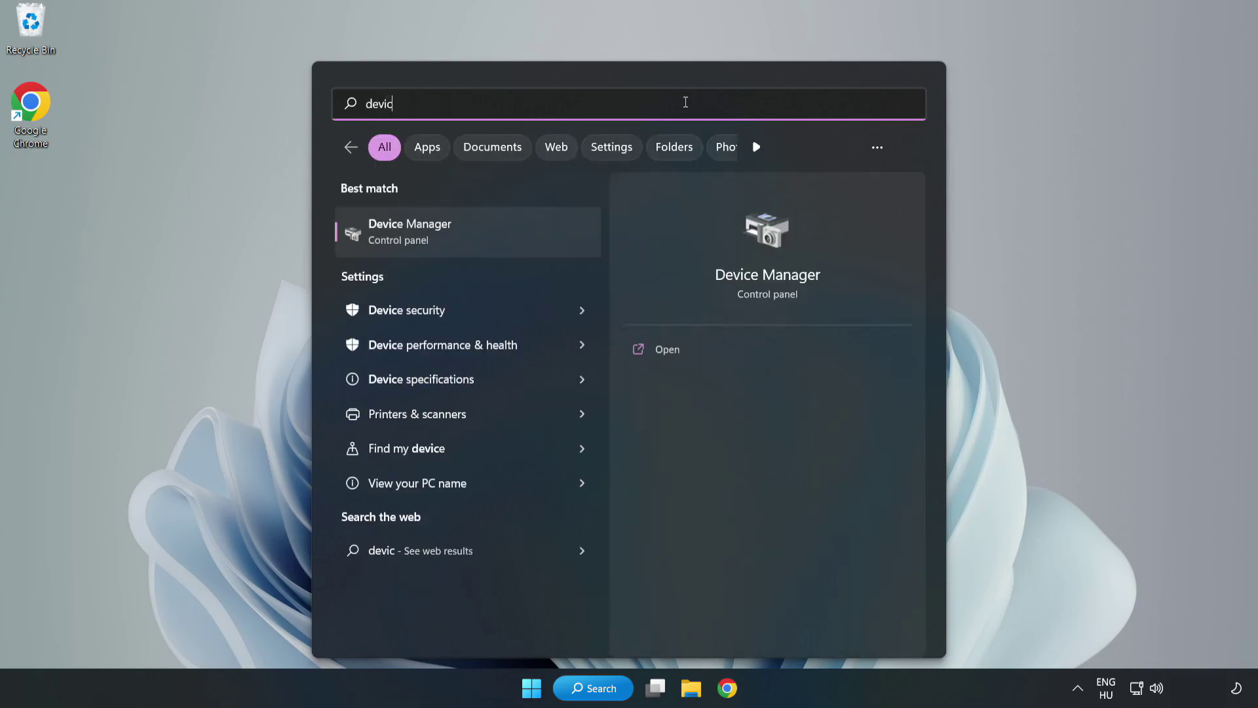
text(e manager)
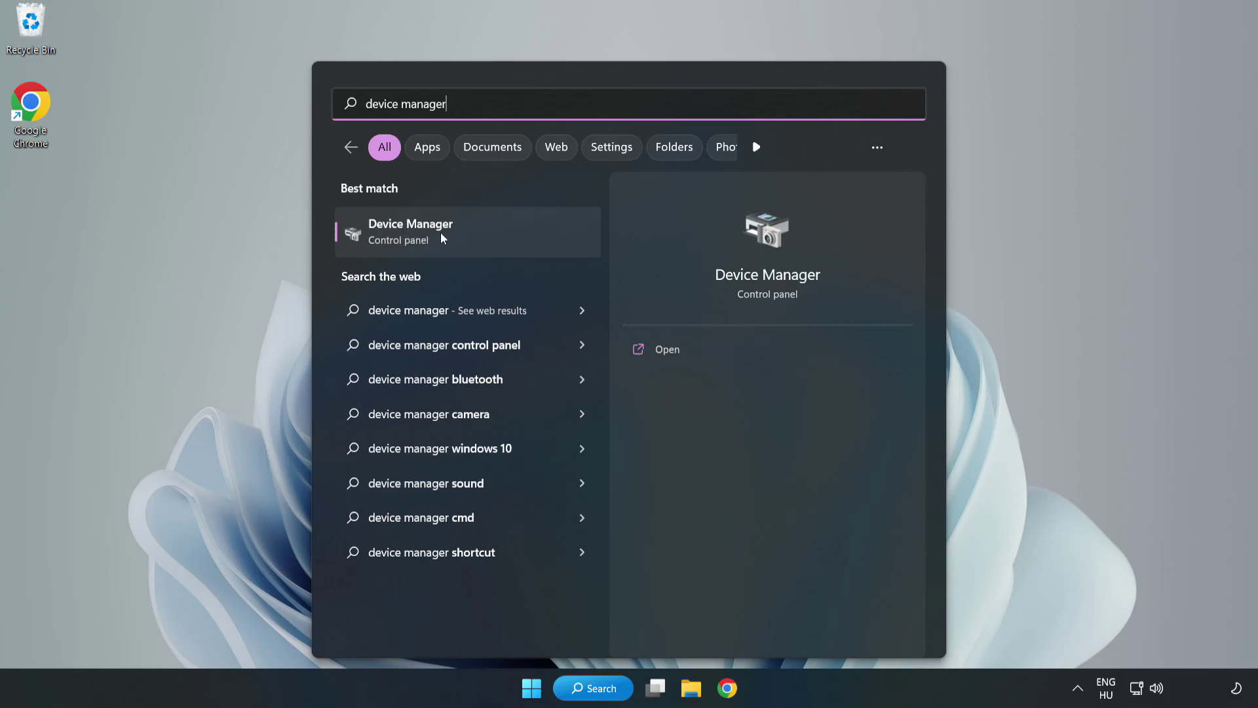
Step: Automatically search for a newer VMware SVGA 3D driver; the best driver is already installed
click(467, 238)
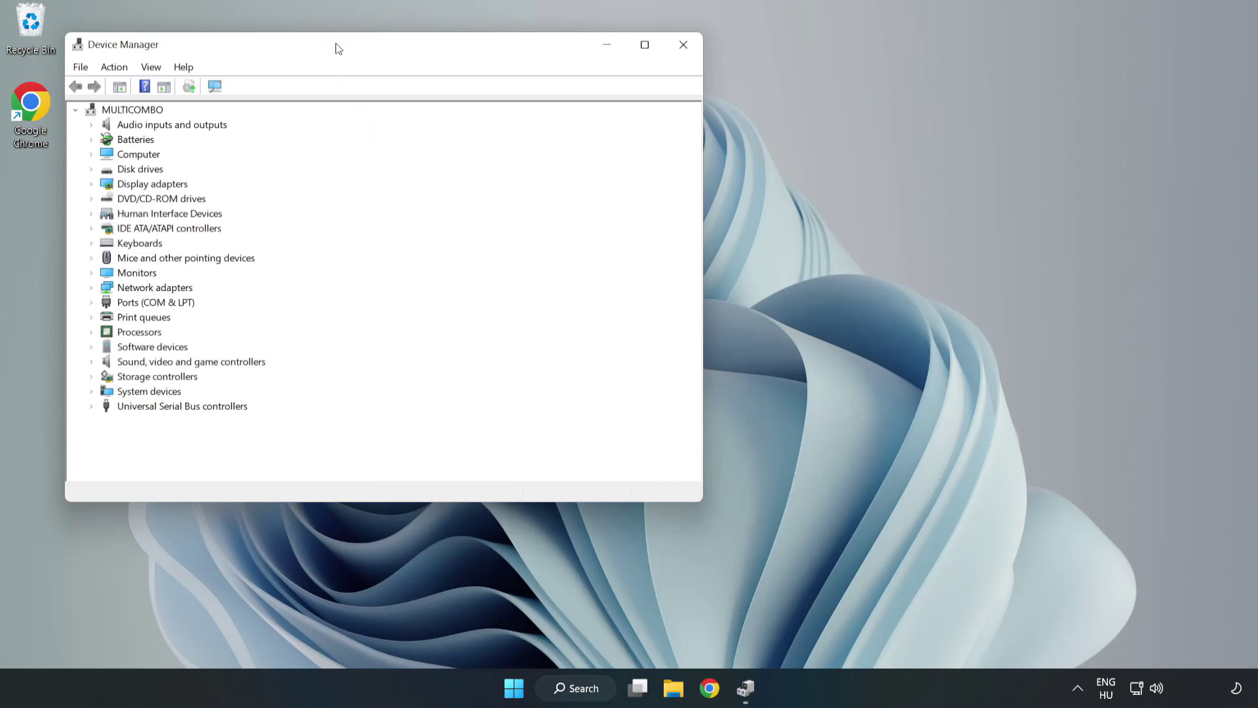
drag(338, 49, 562, 113)
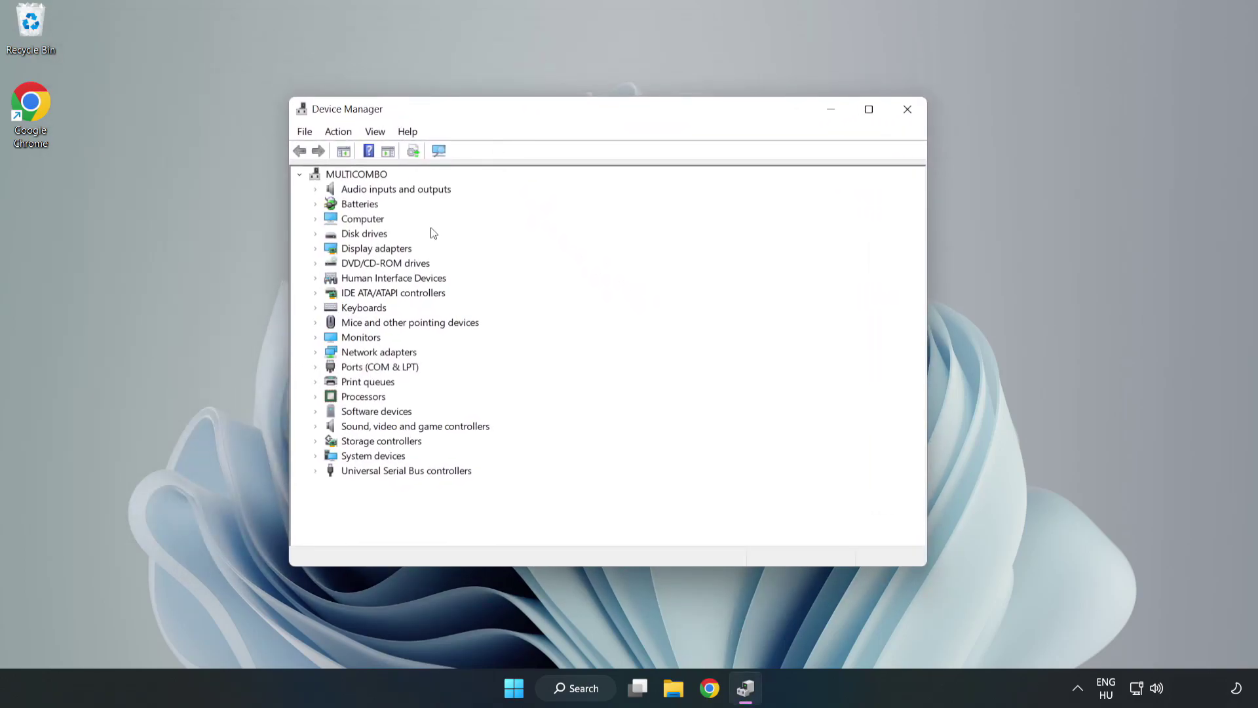
click(341, 250)
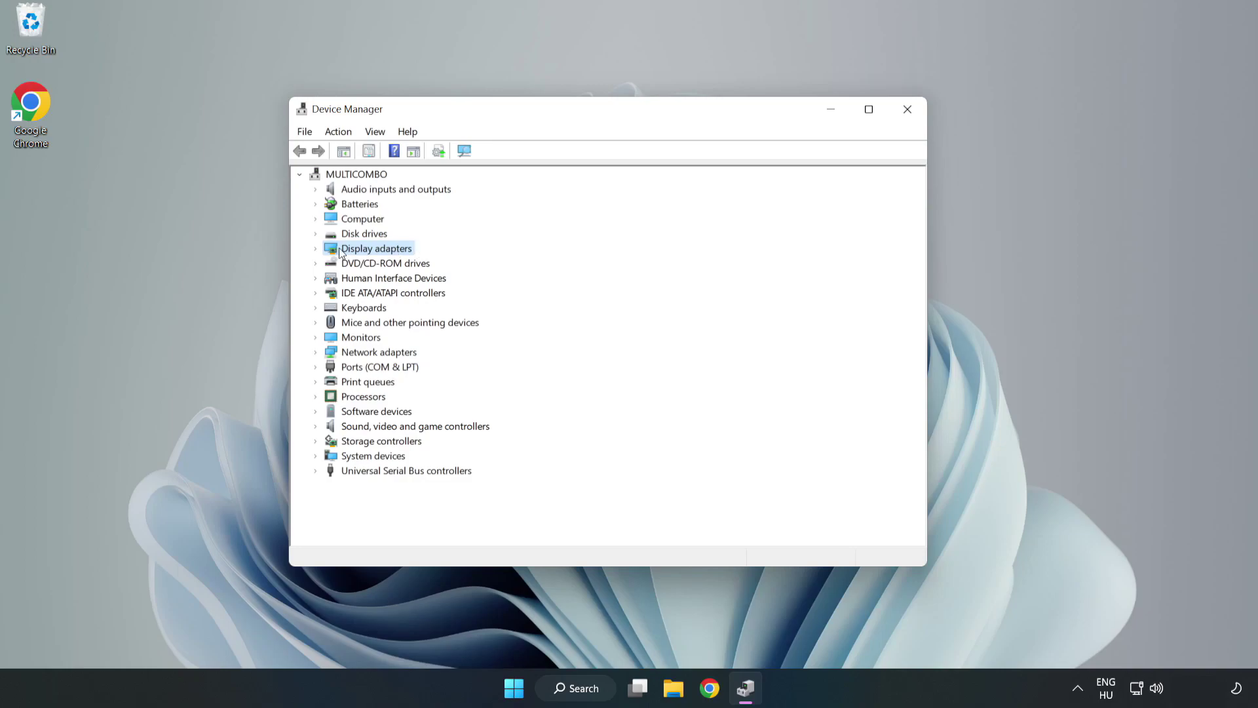
click(315, 249)
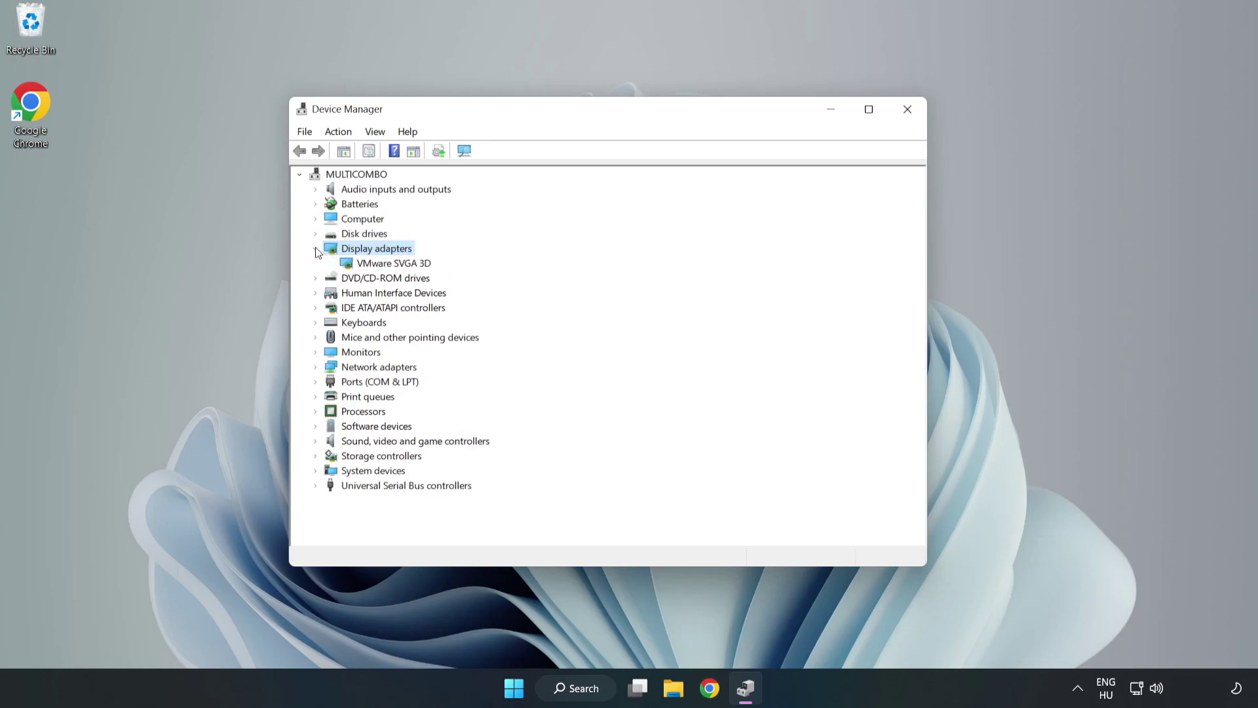
click(350, 264)
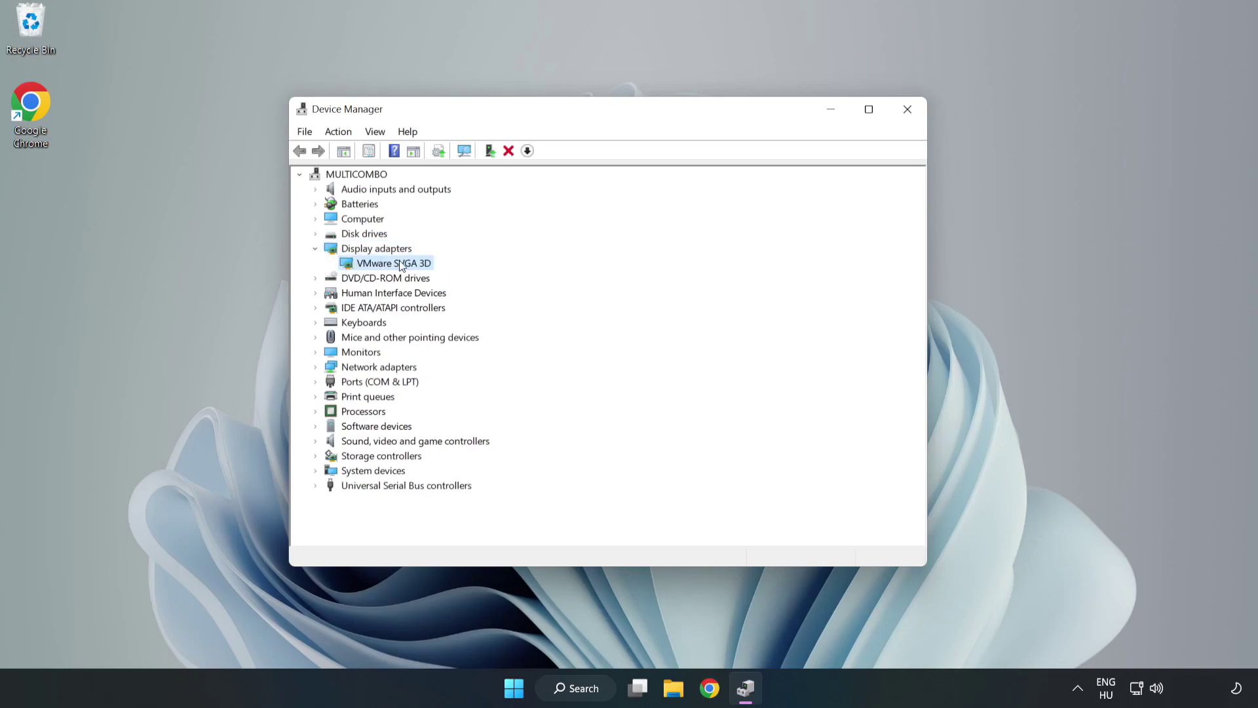
right_click(392, 267)
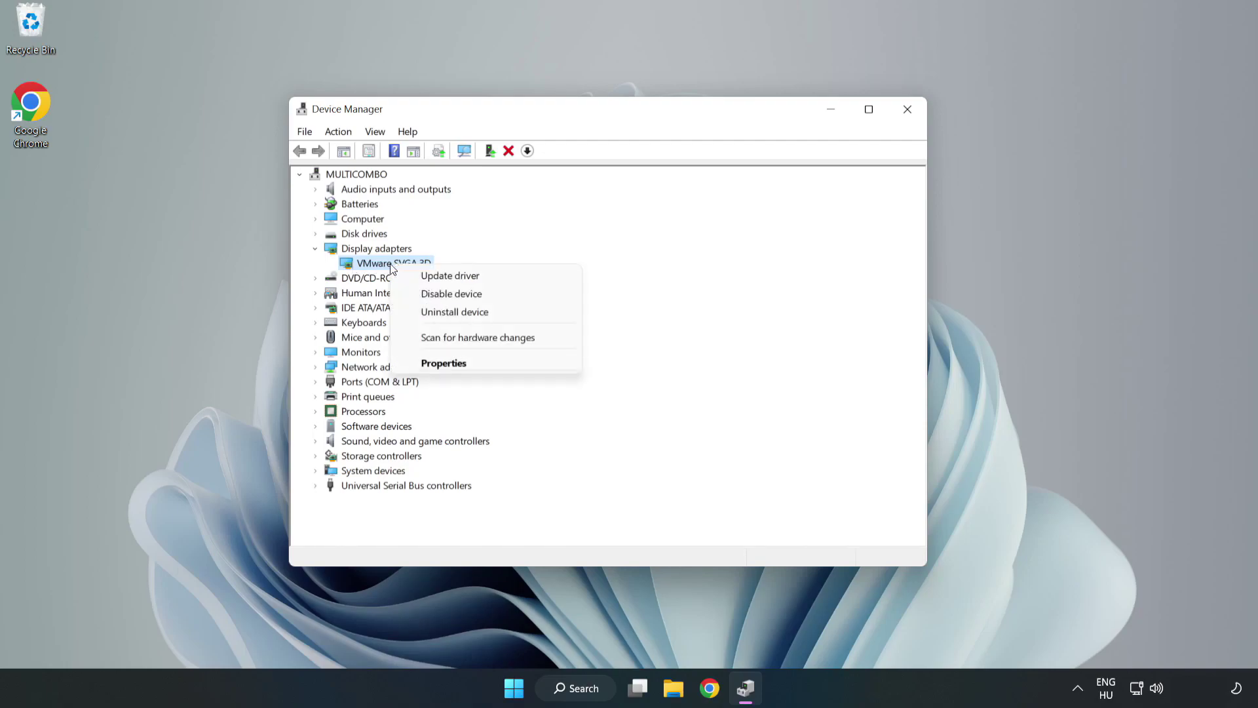
click(488, 278)
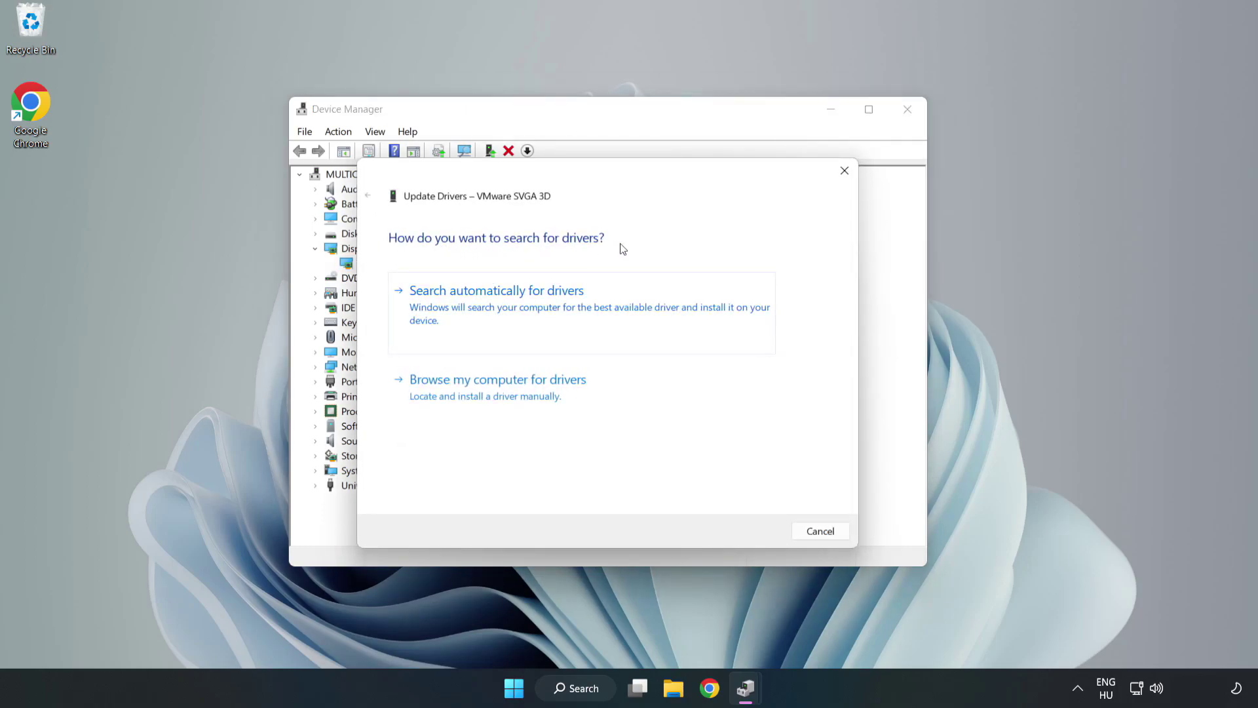
click(500, 306)
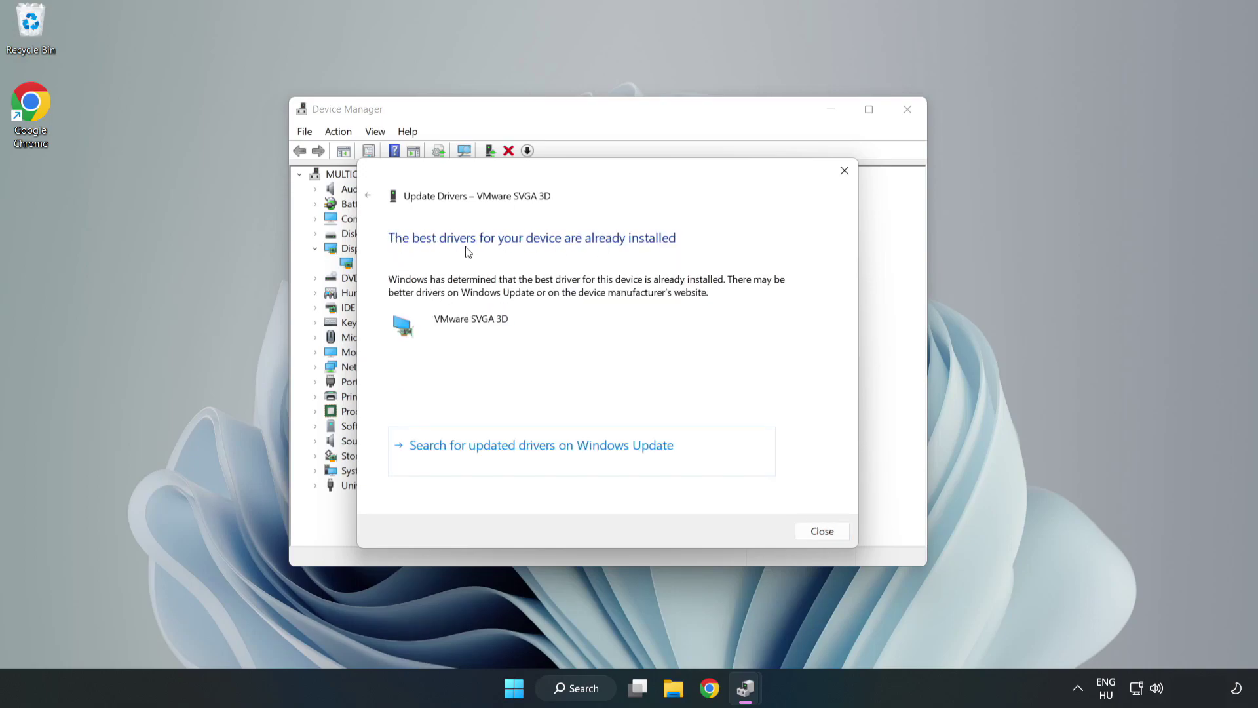
click(824, 532)
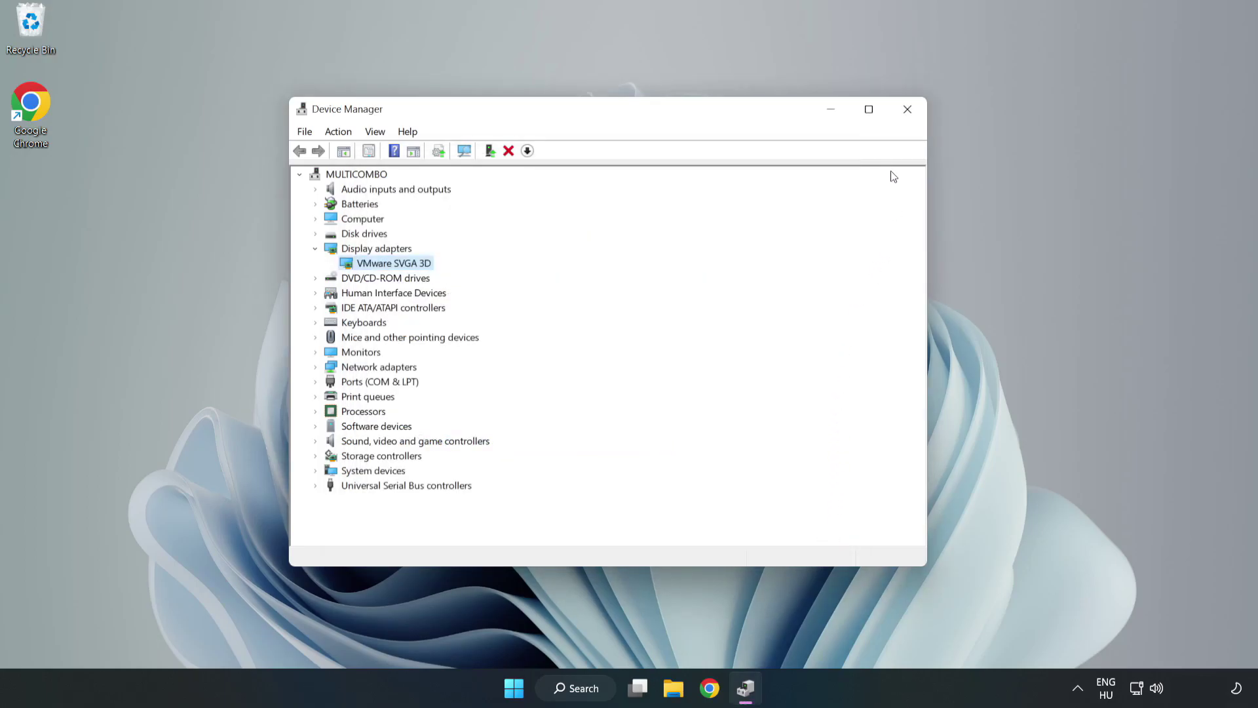
Step: Close Device Manager, then check for updates on the maximized Windows Update settings page
click(908, 111)
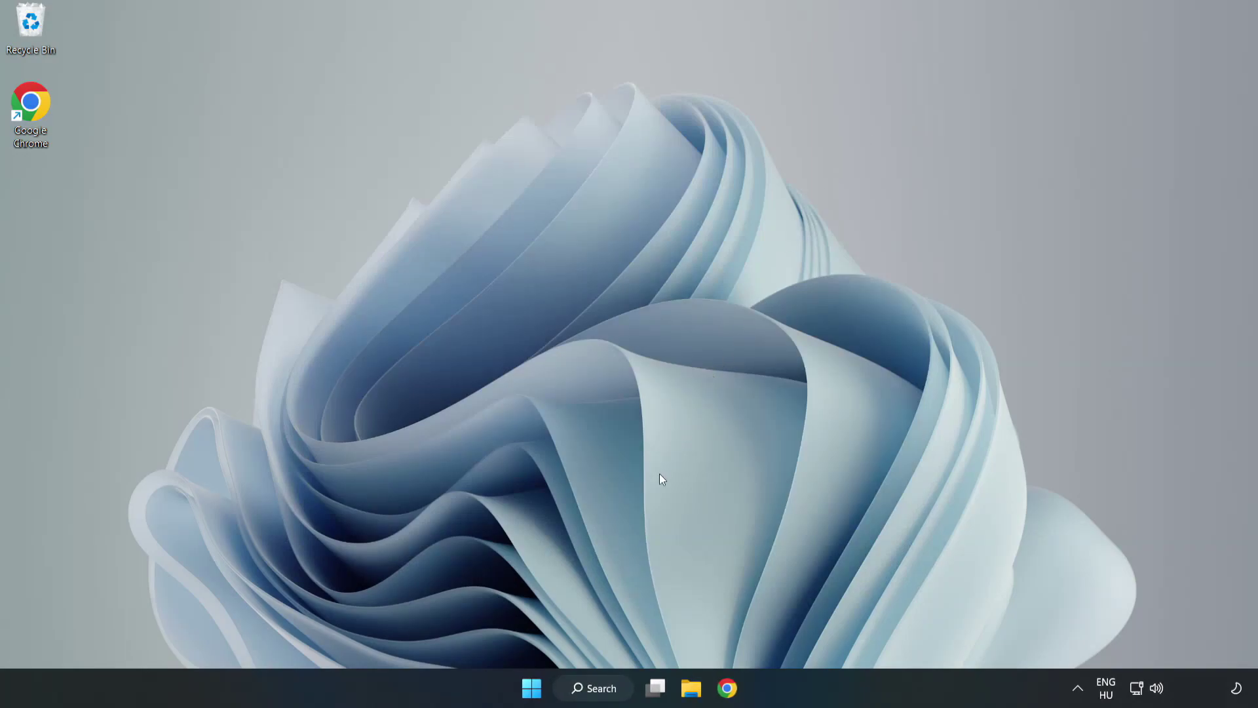
click(599, 689)
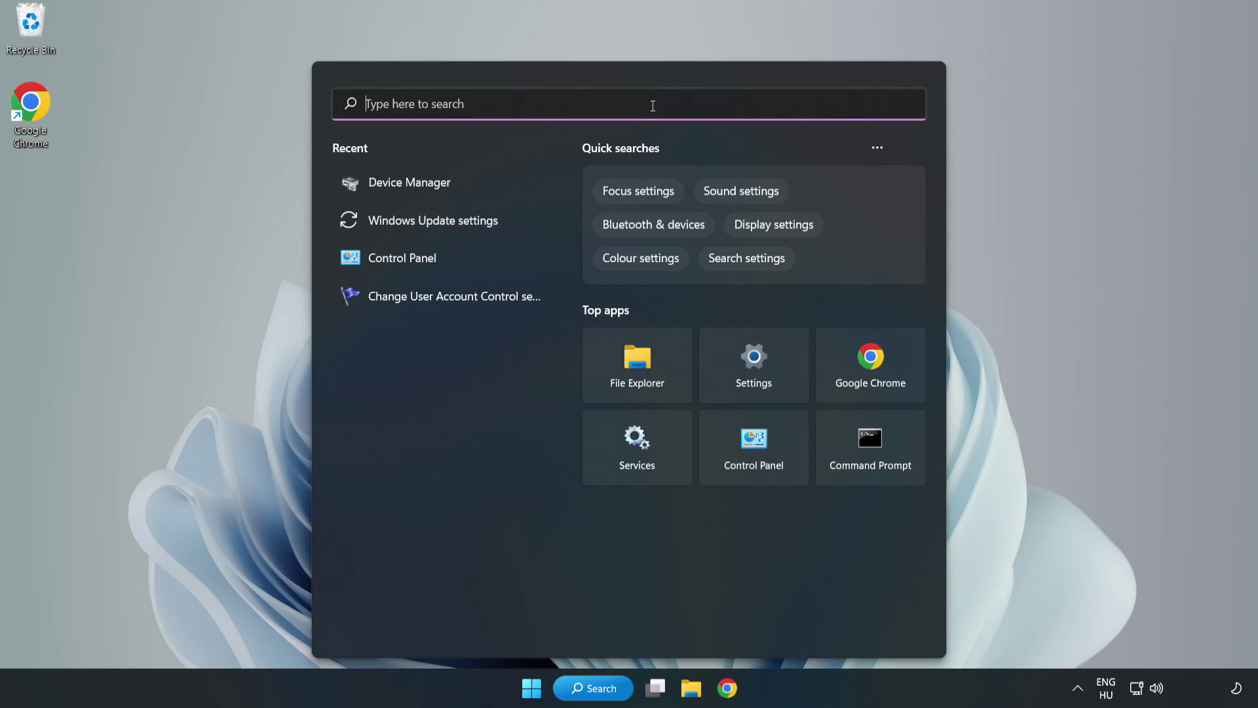
text(updates)
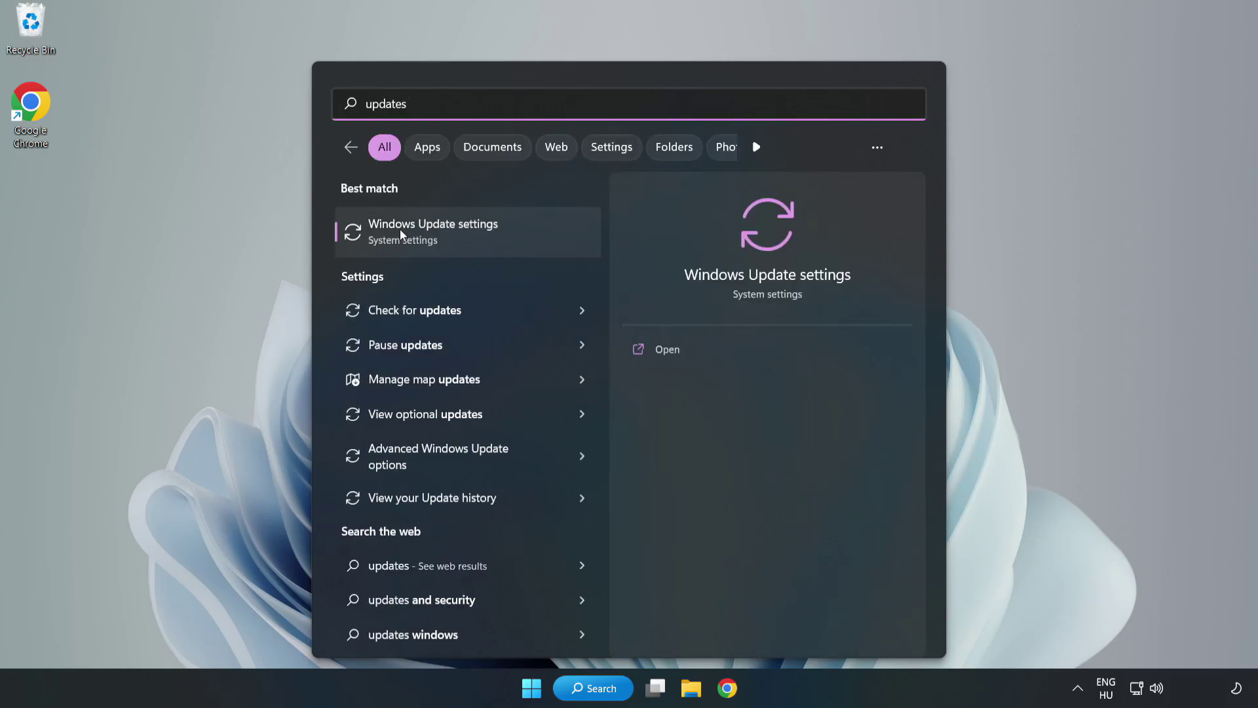
click(450, 238)
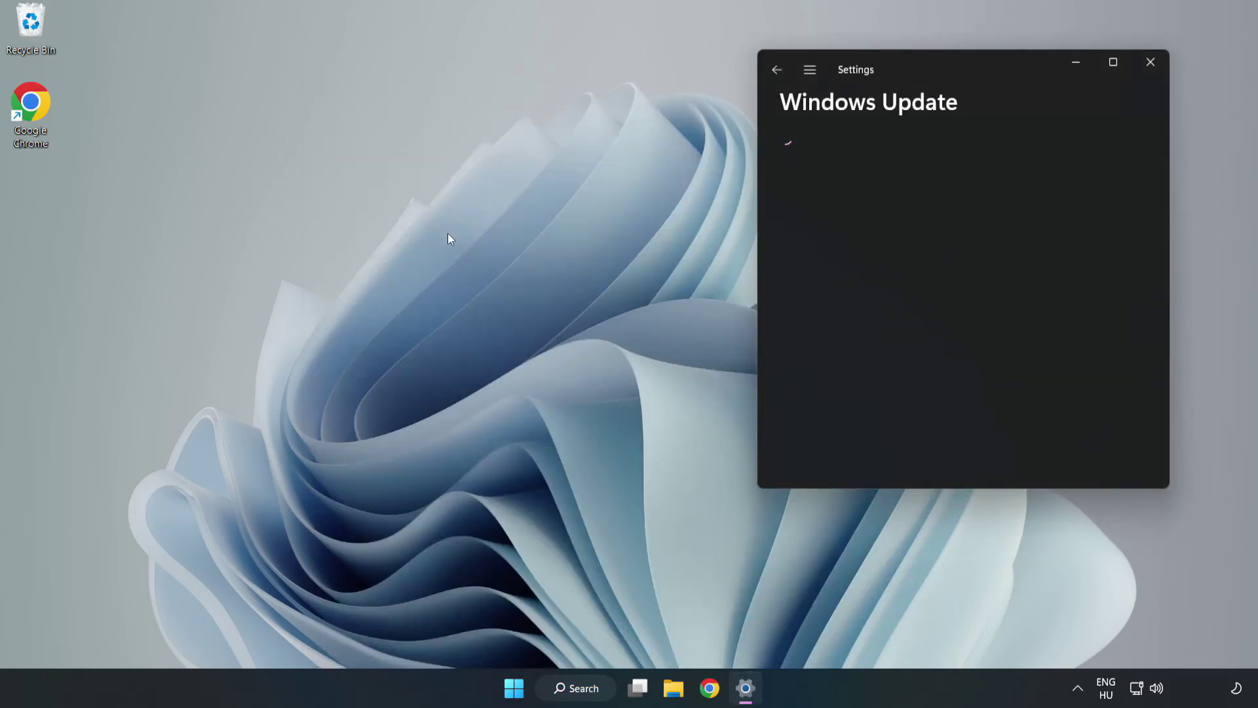
click(1113, 62)
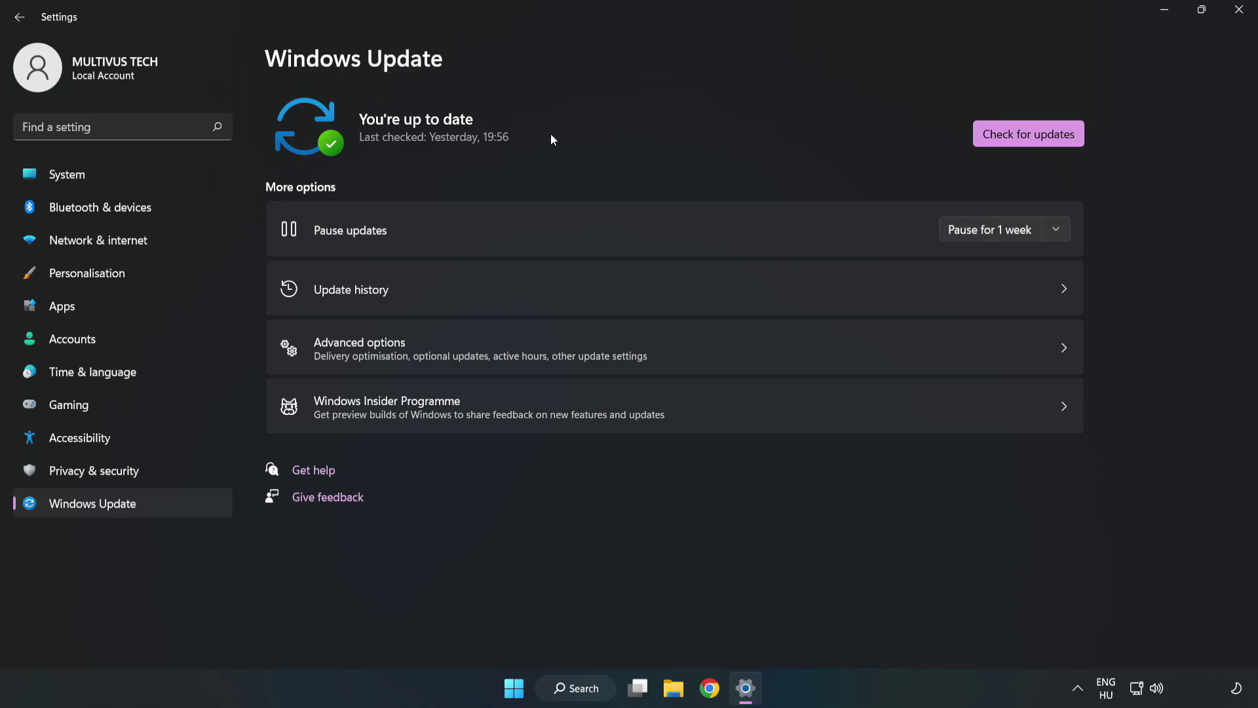
click(1033, 137)
Step: Verify YOUR NOT WORKING GAME's installed files in Steam, validating all 1039 files
click(1239, 10)
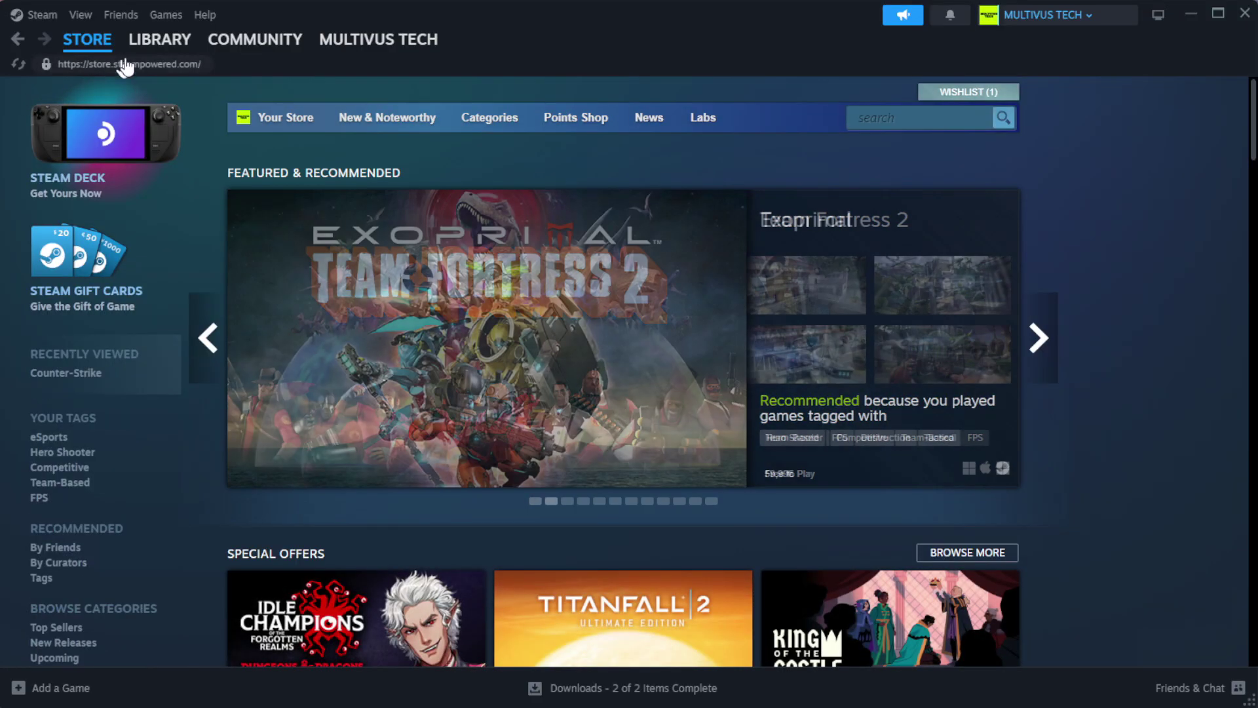
mouse_move(165, 48)
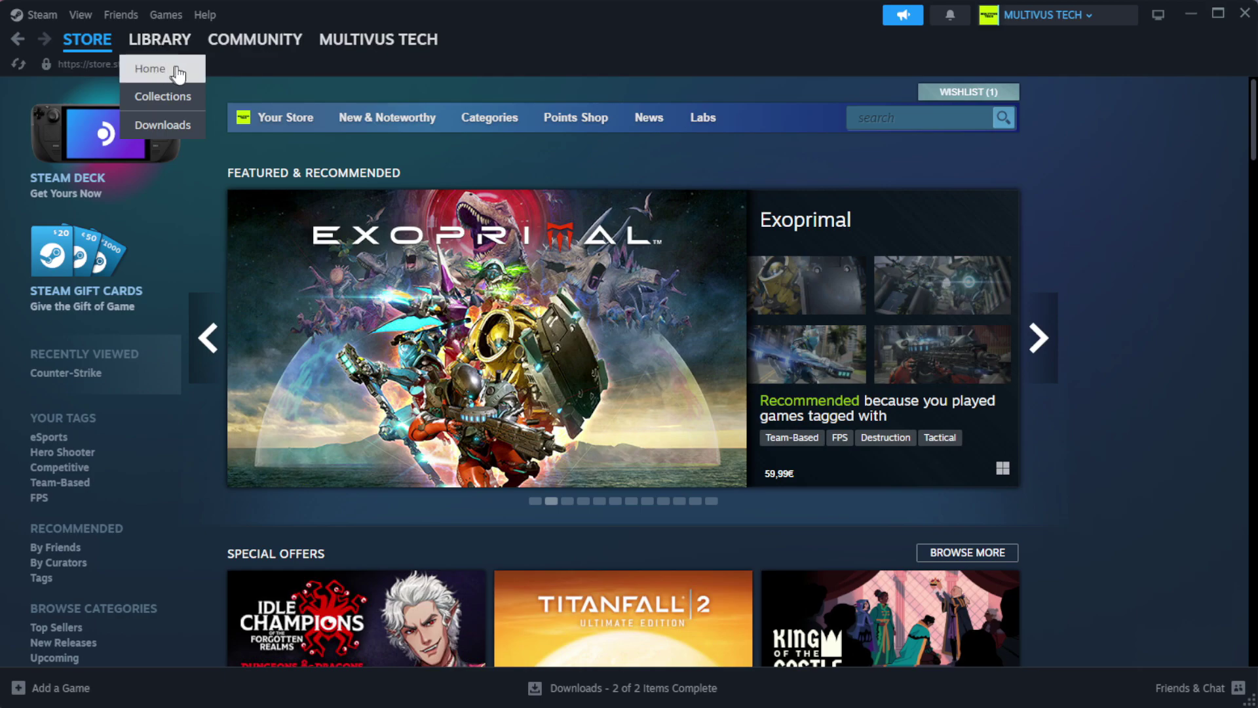
click(183, 71)
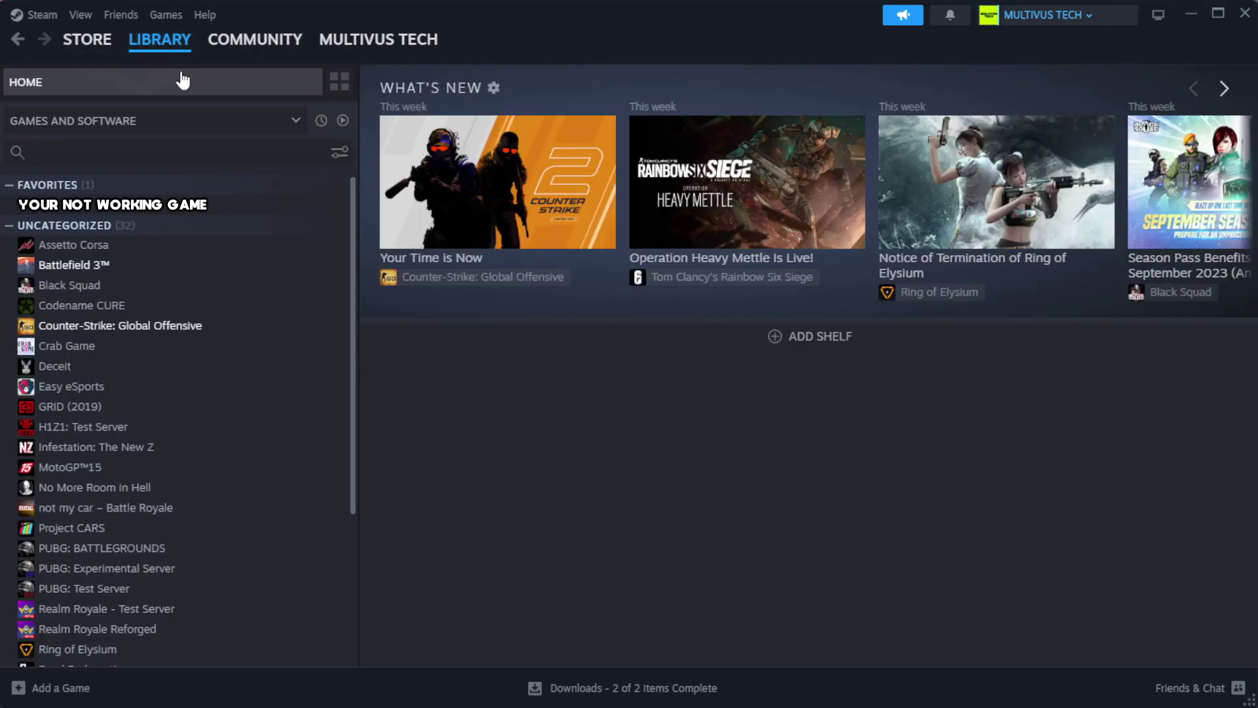
right_click(309, 208)
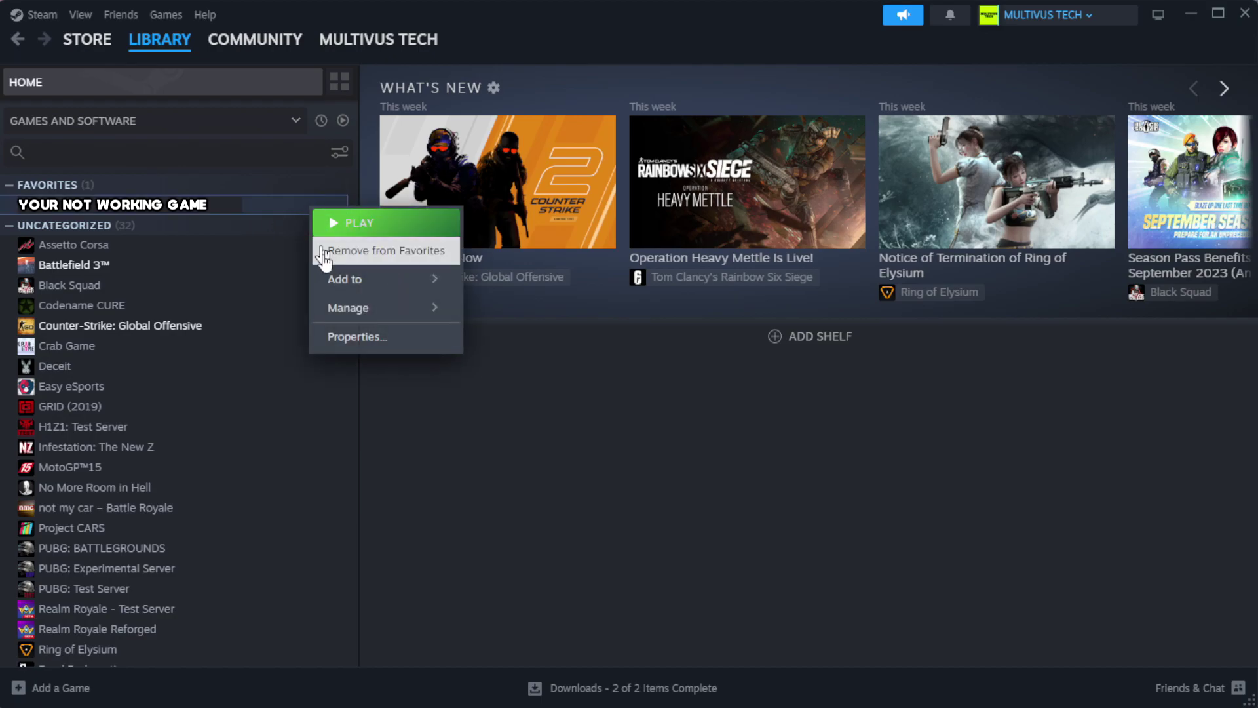
click(399, 343)
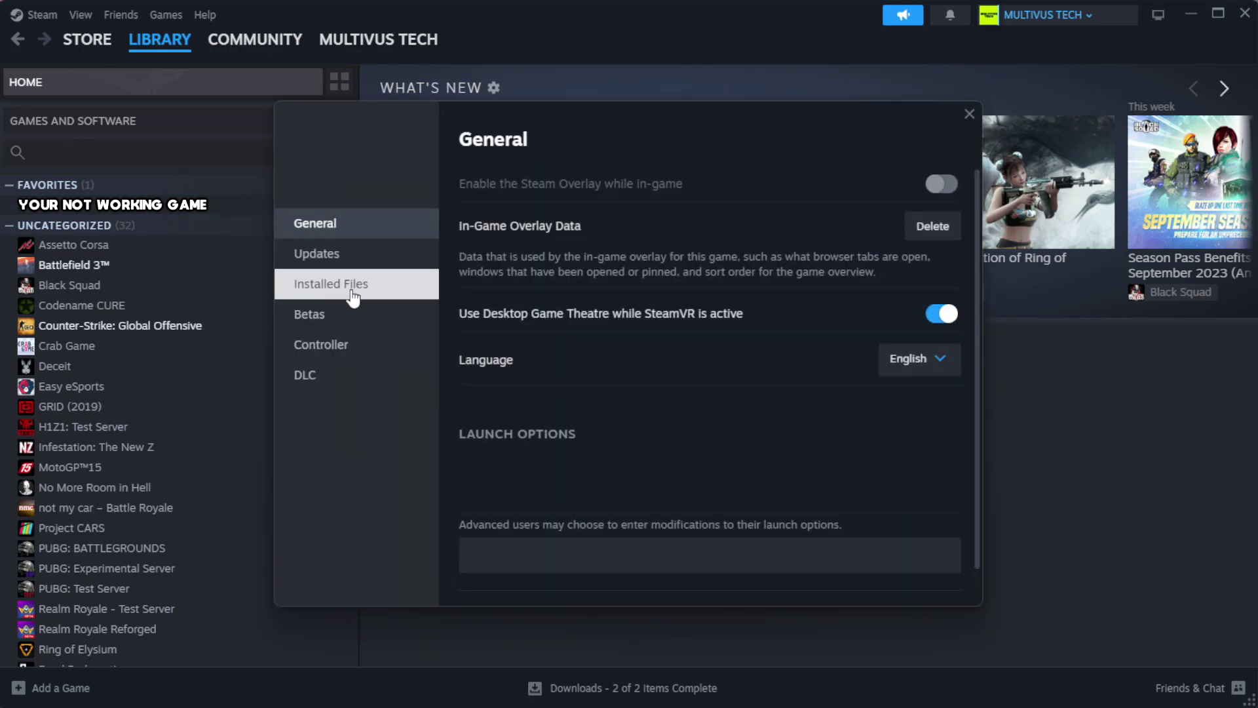
click(413, 298)
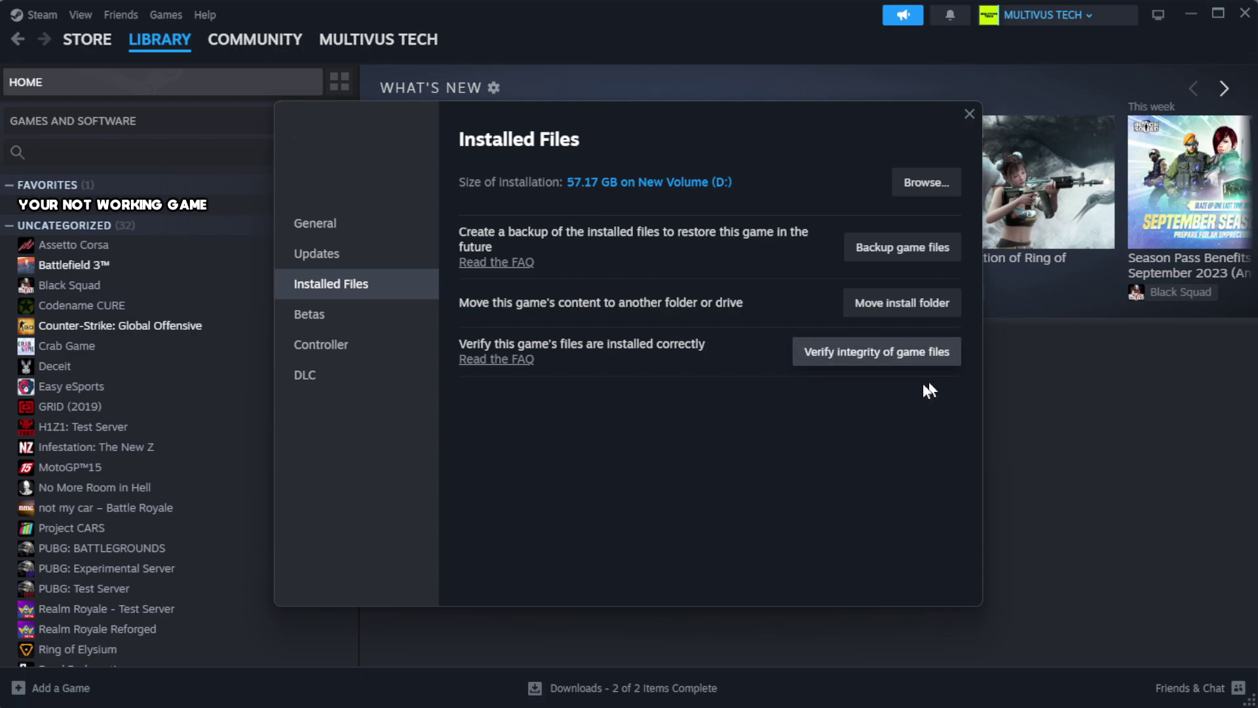
click(884, 364)
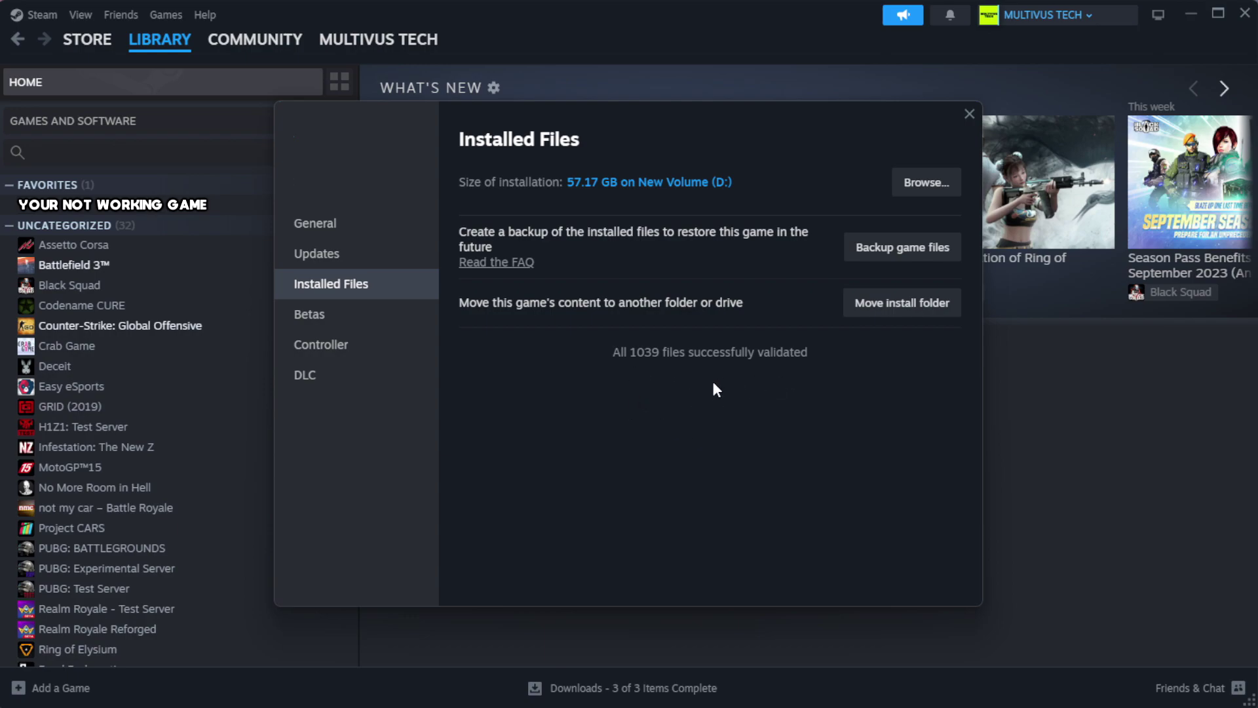
Step: Open the game's install folder and bring up the YOUR NOT WORKING GAME shortcut's Properties
click(924, 187)
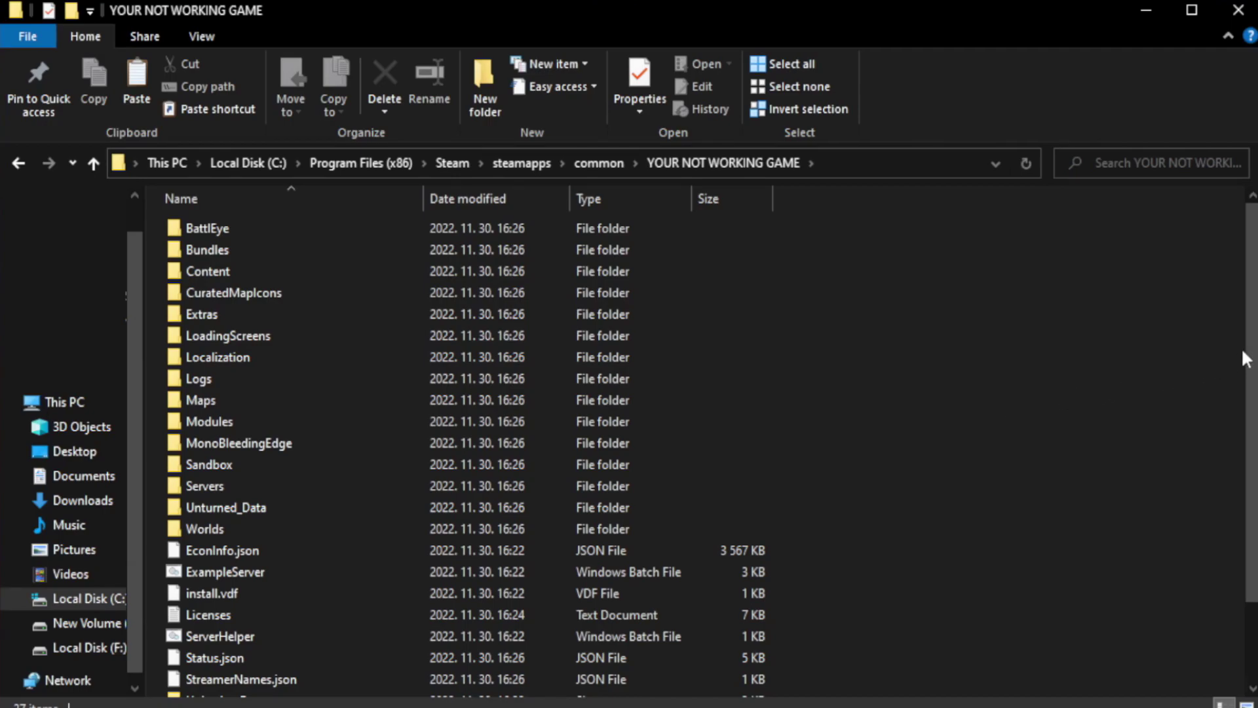
scroll(1232, 393, down, 2)
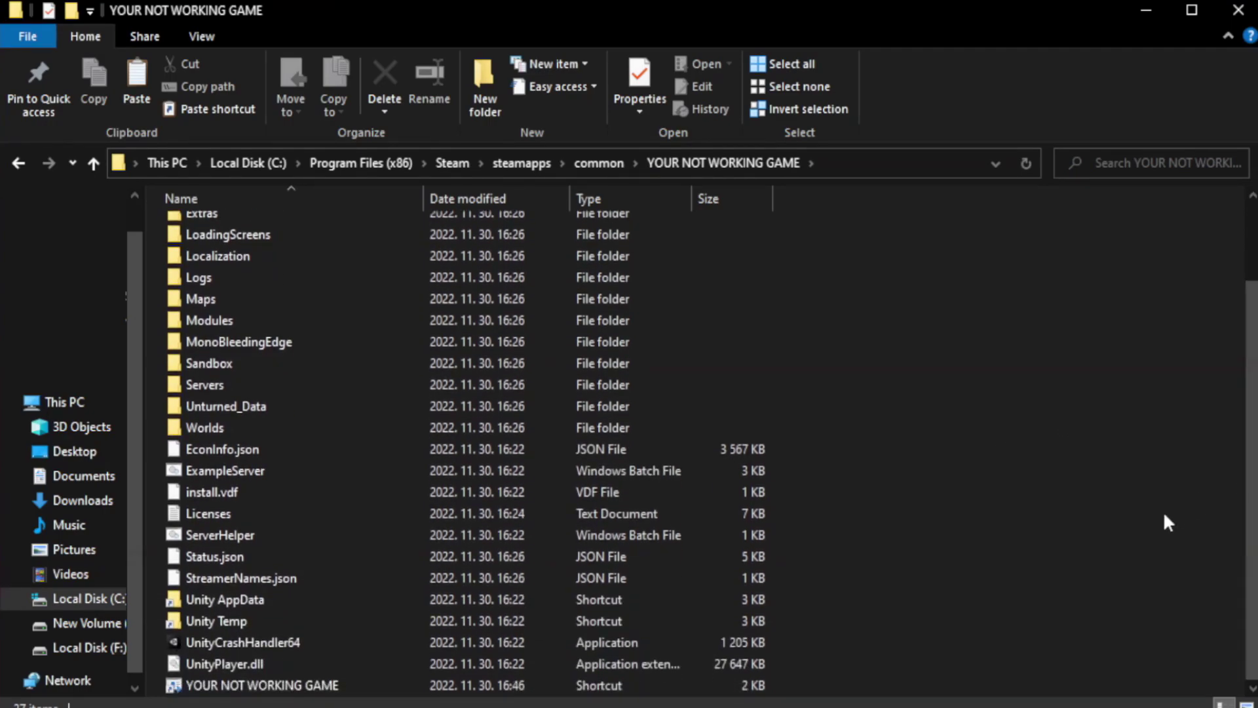
click(363, 683)
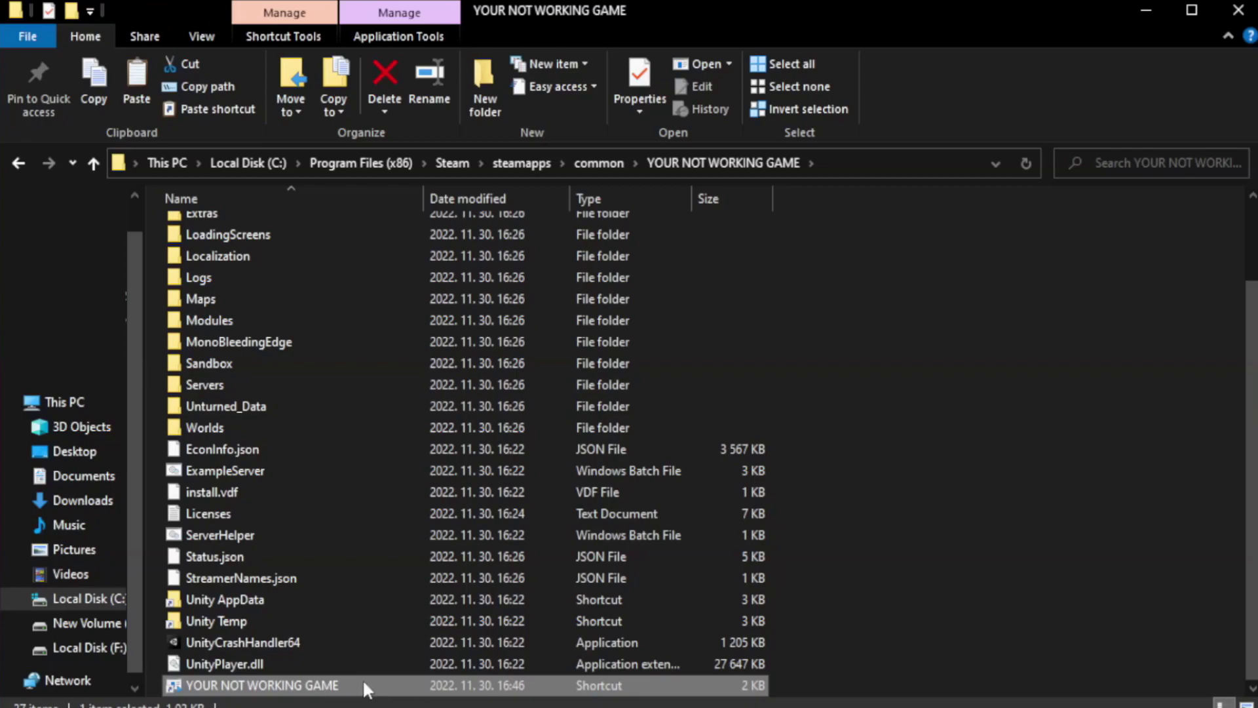
right_click(420, 687)
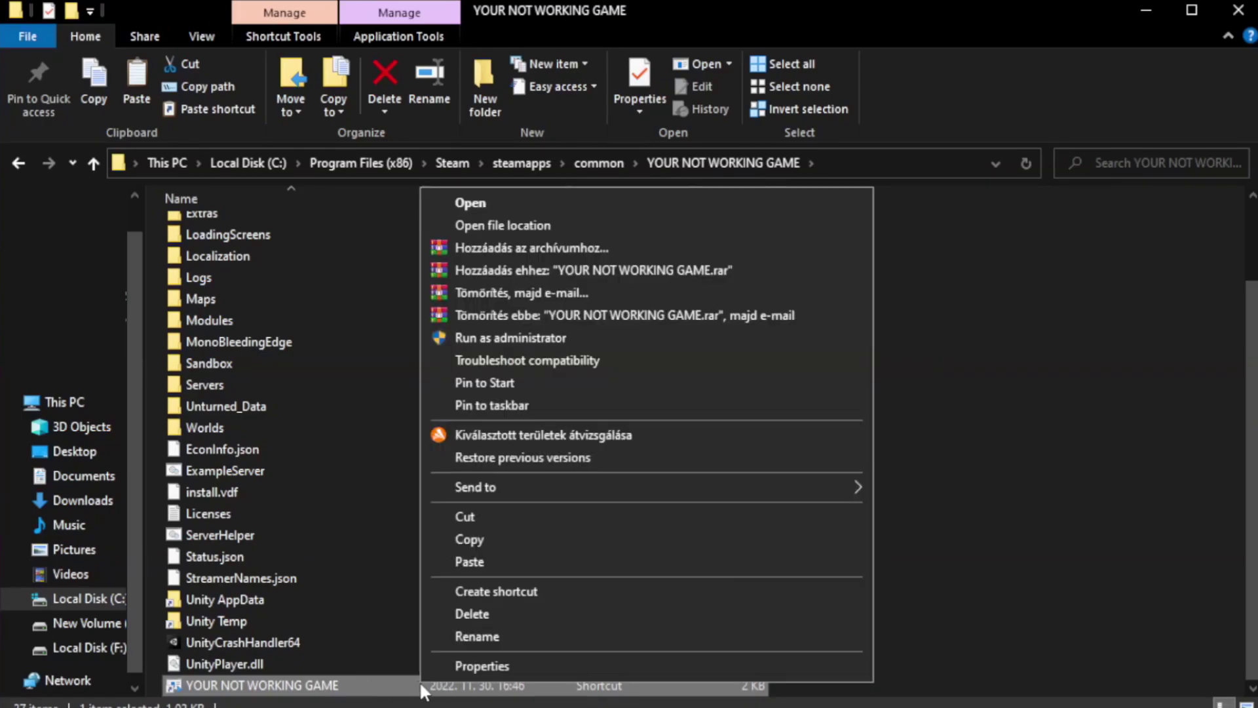
click(641, 663)
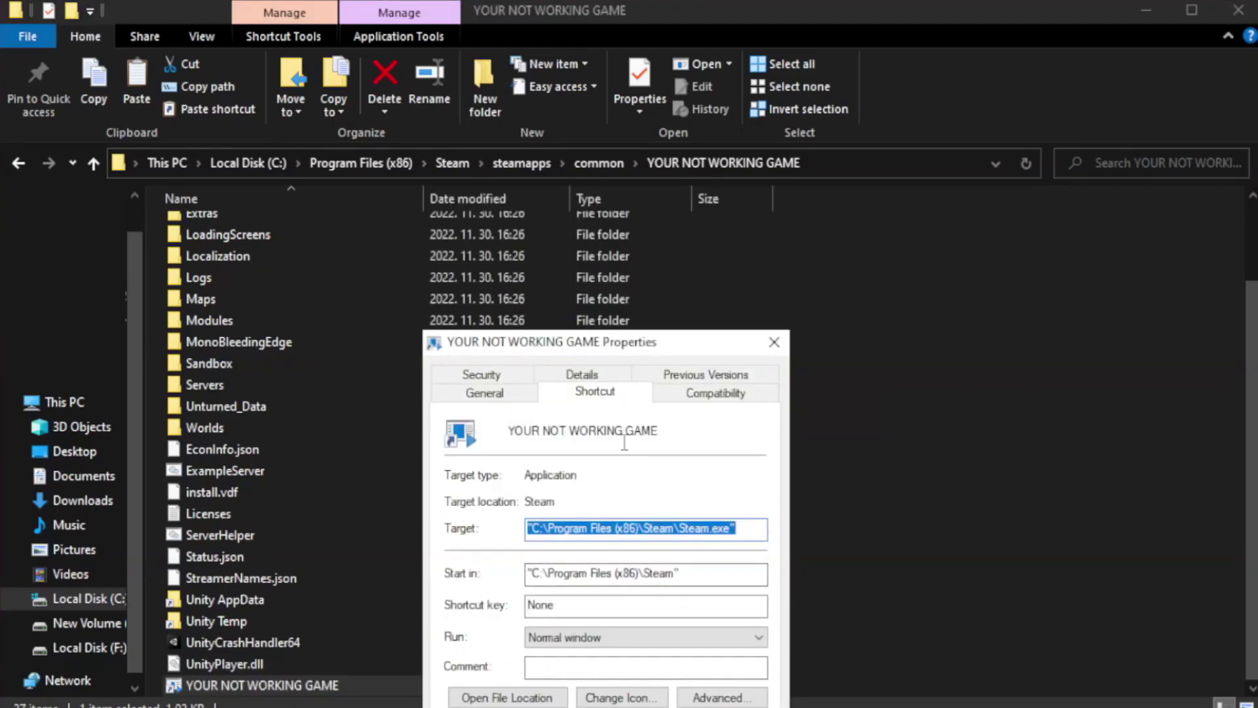
drag(631, 350, 632, 129)
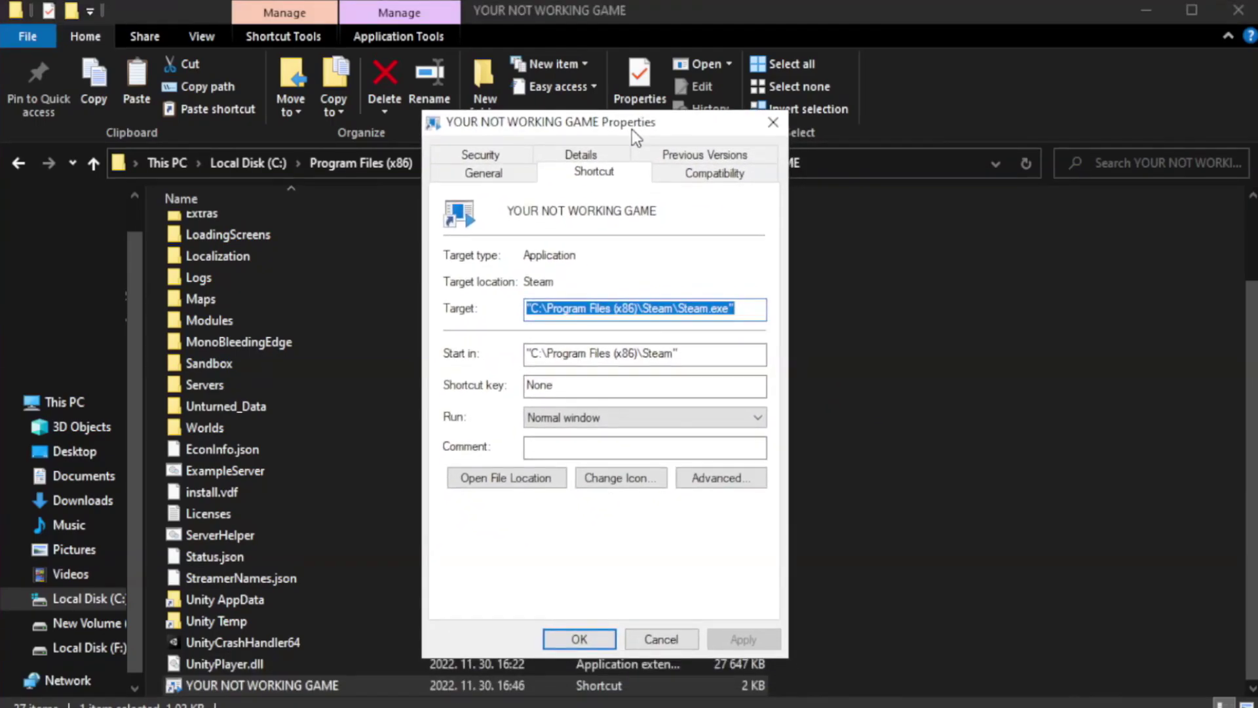
Step: Set the shortcut to Windows 8 compatibility mode, run as administrator, without fullscreen optimizations
click(710, 182)
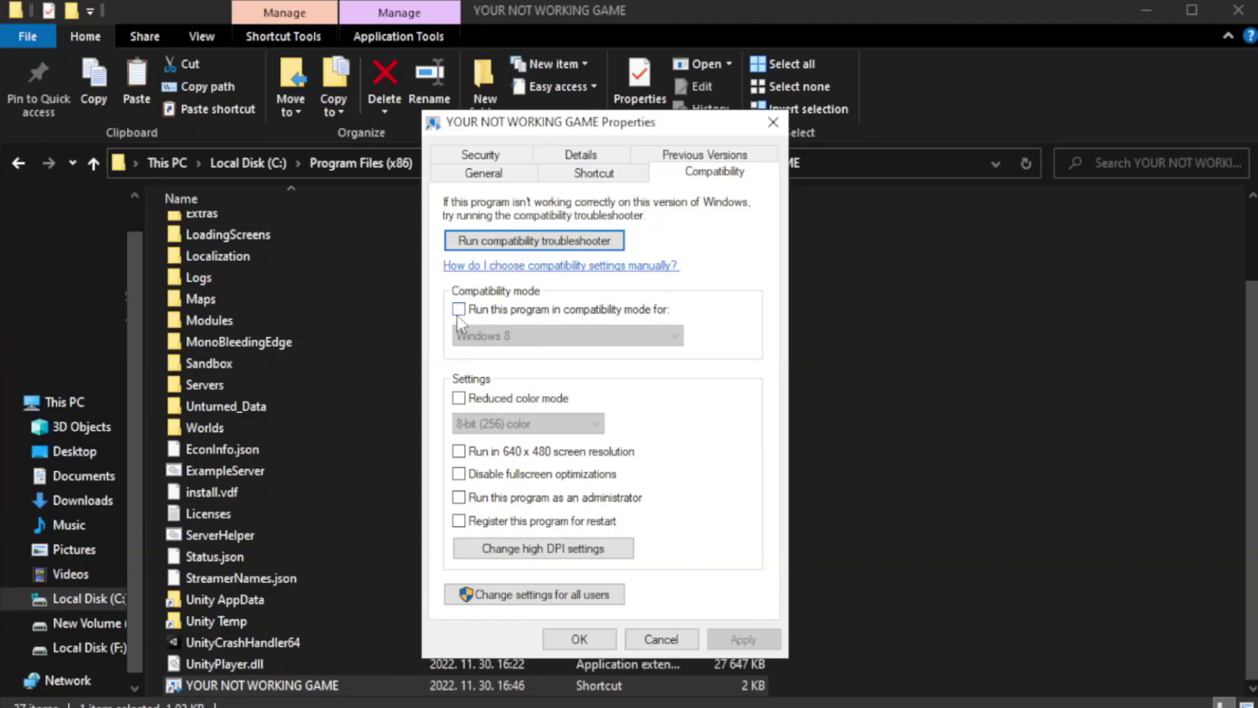
click(499, 313)
click(565, 336)
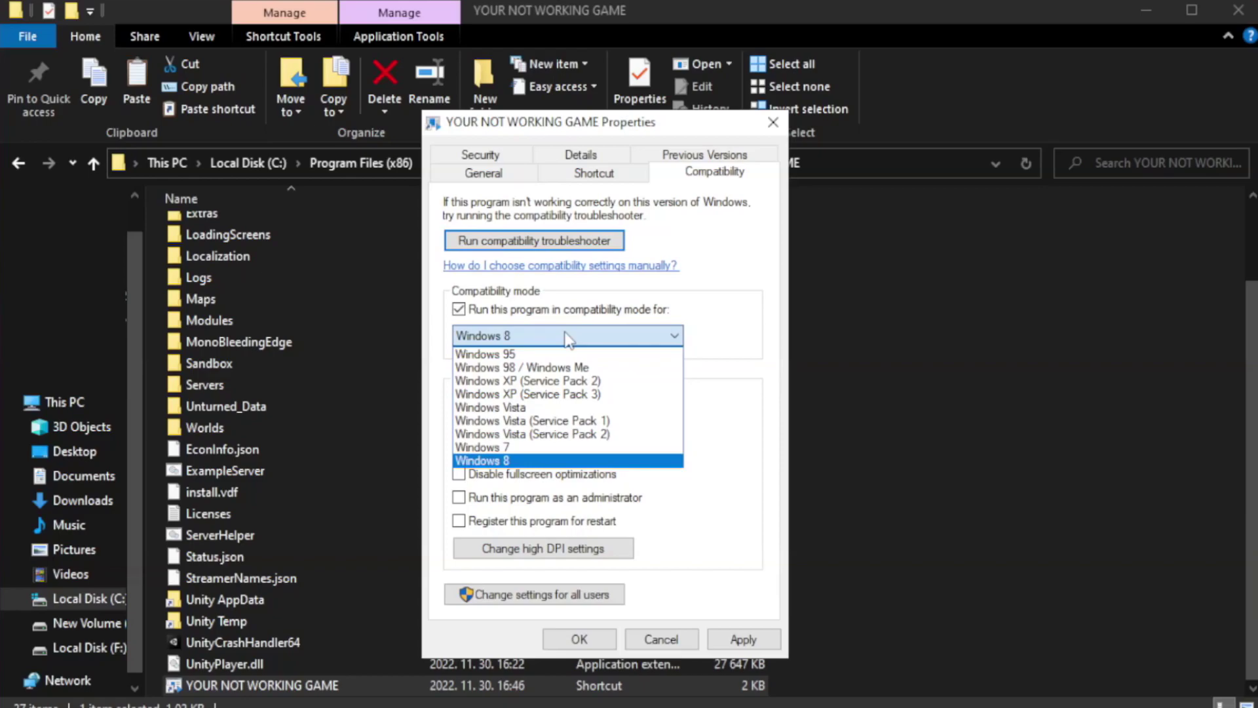
click(532, 462)
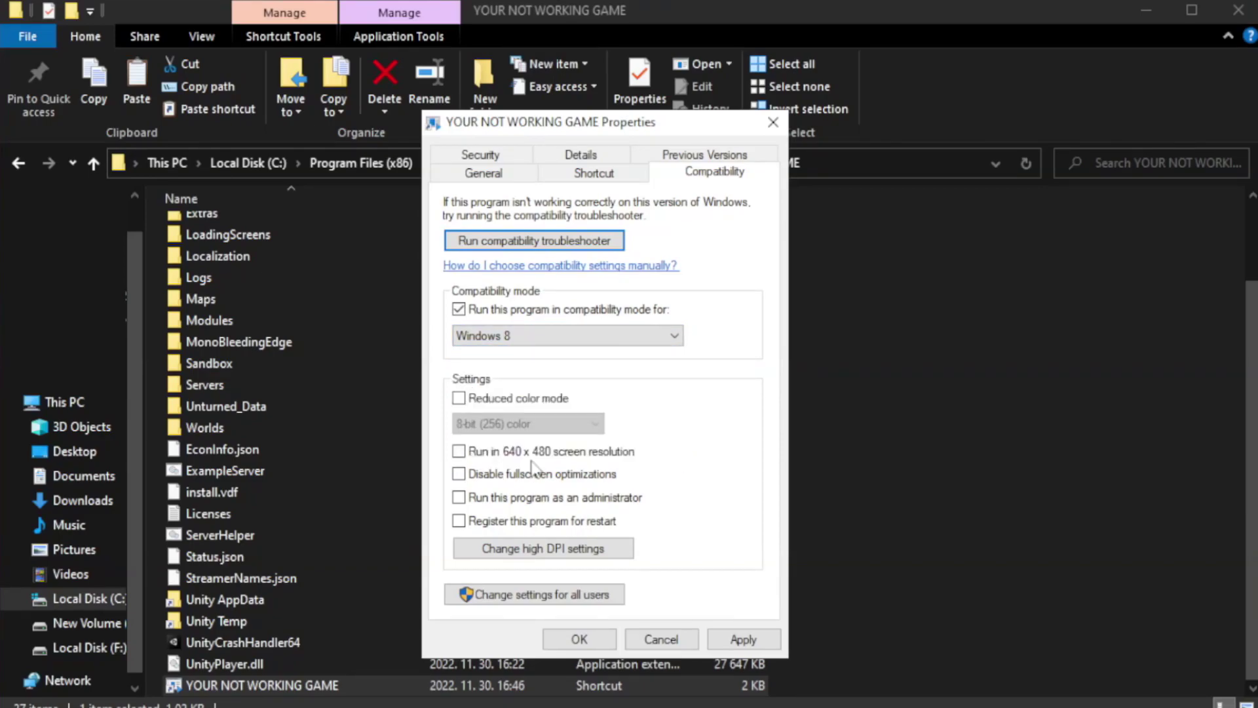
click(492, 481)
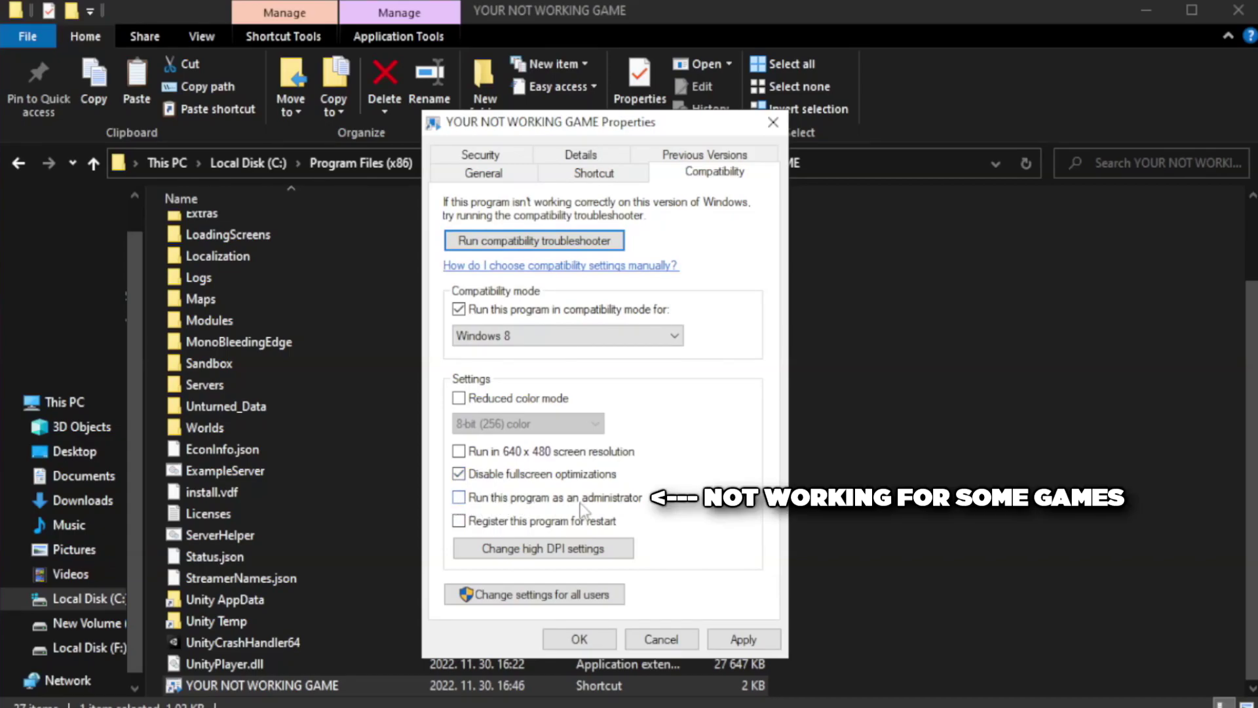
click(493, 506)
click(744, 636)
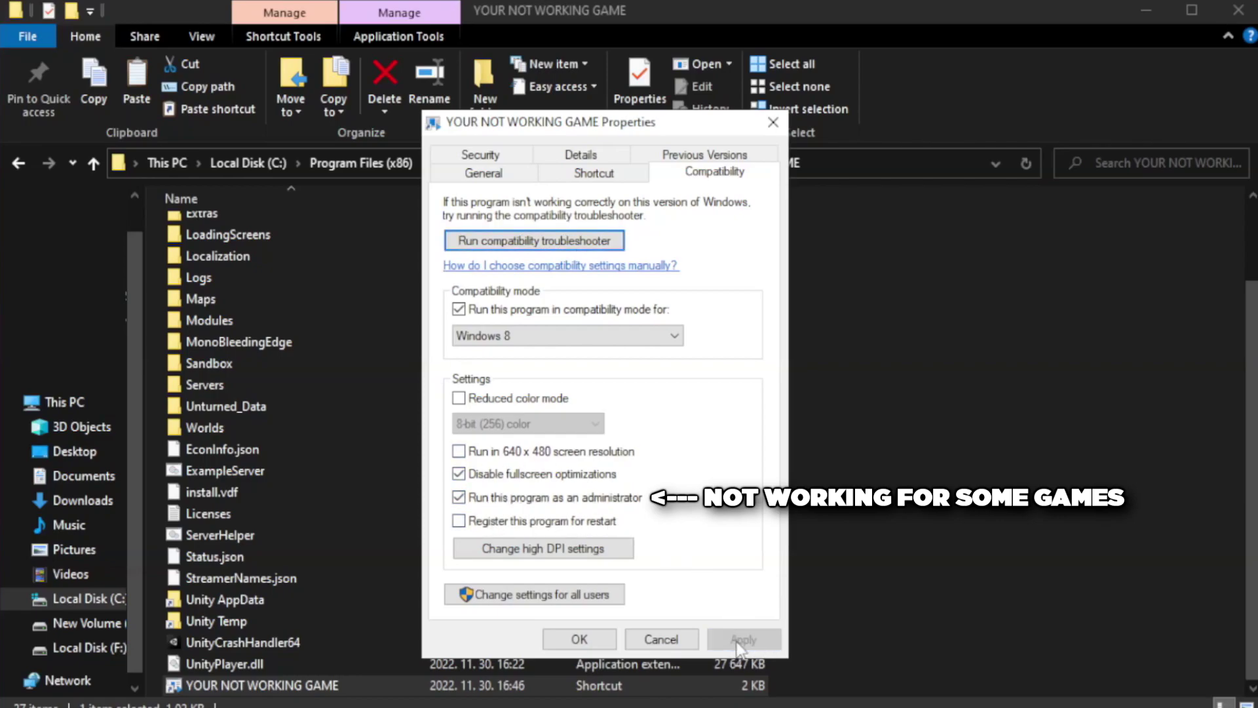
click(578, 641)
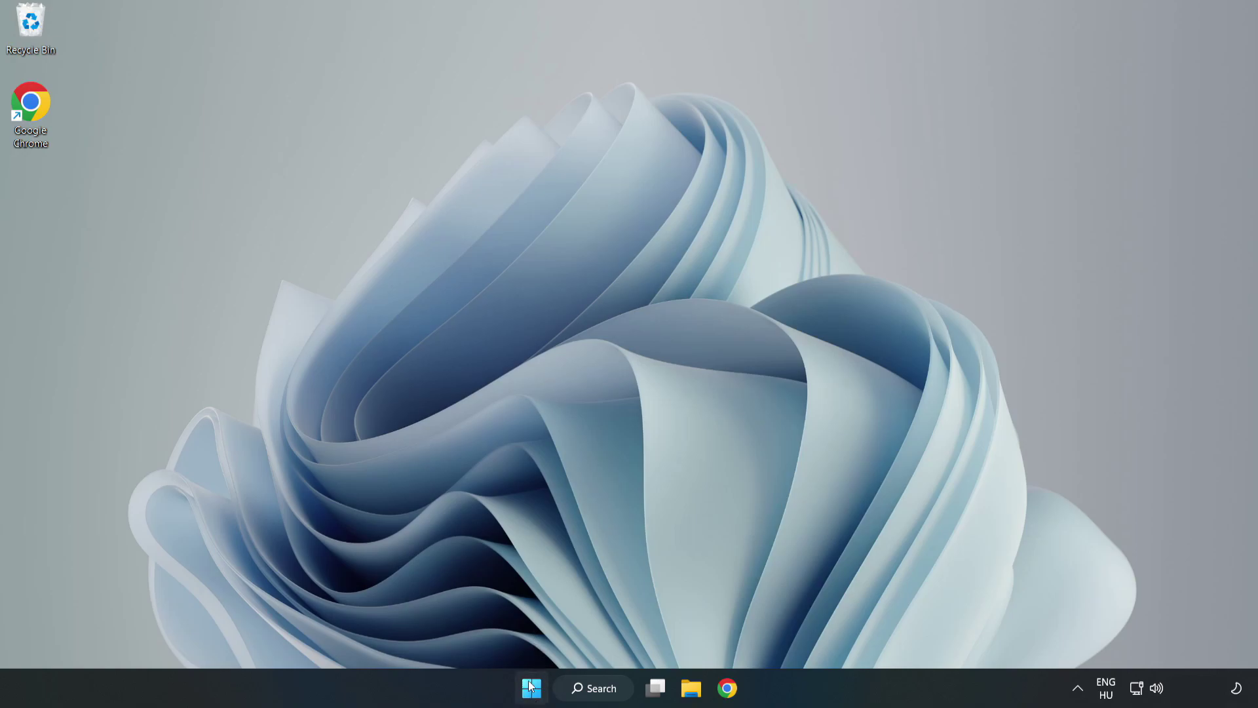
Step: Open Task Manager's list of startup apps
right_click(533, 693)
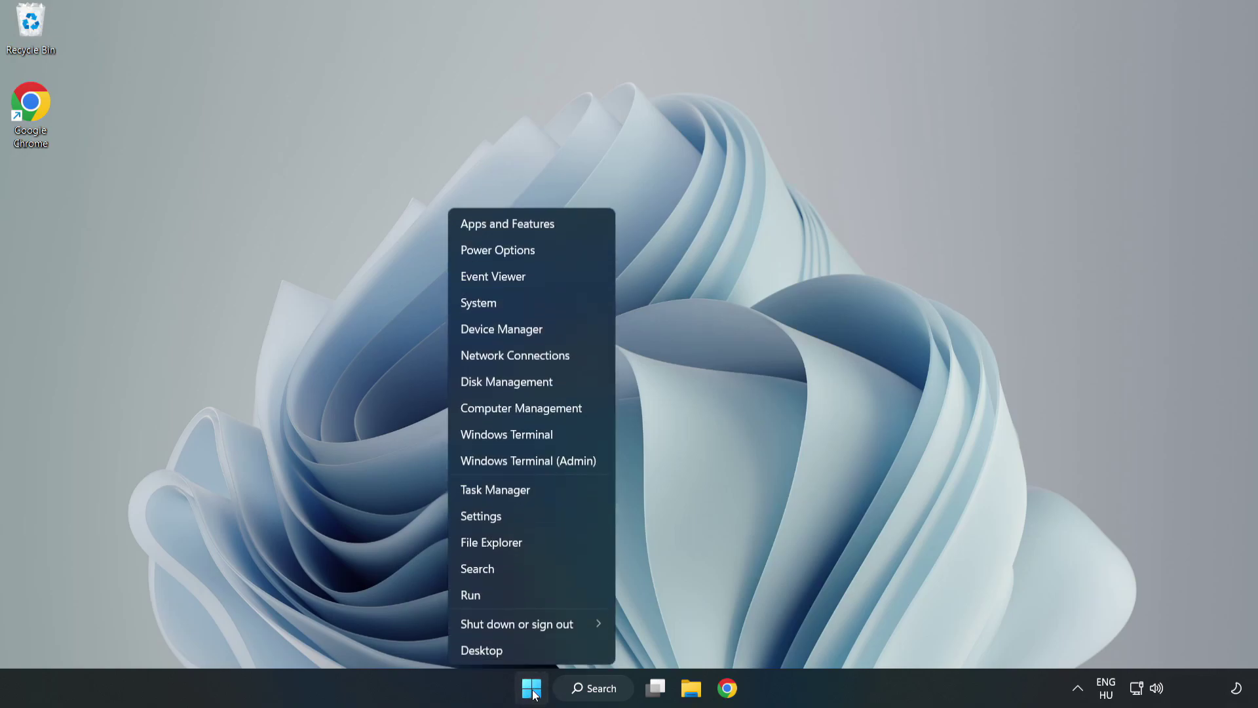
click(531, 492)
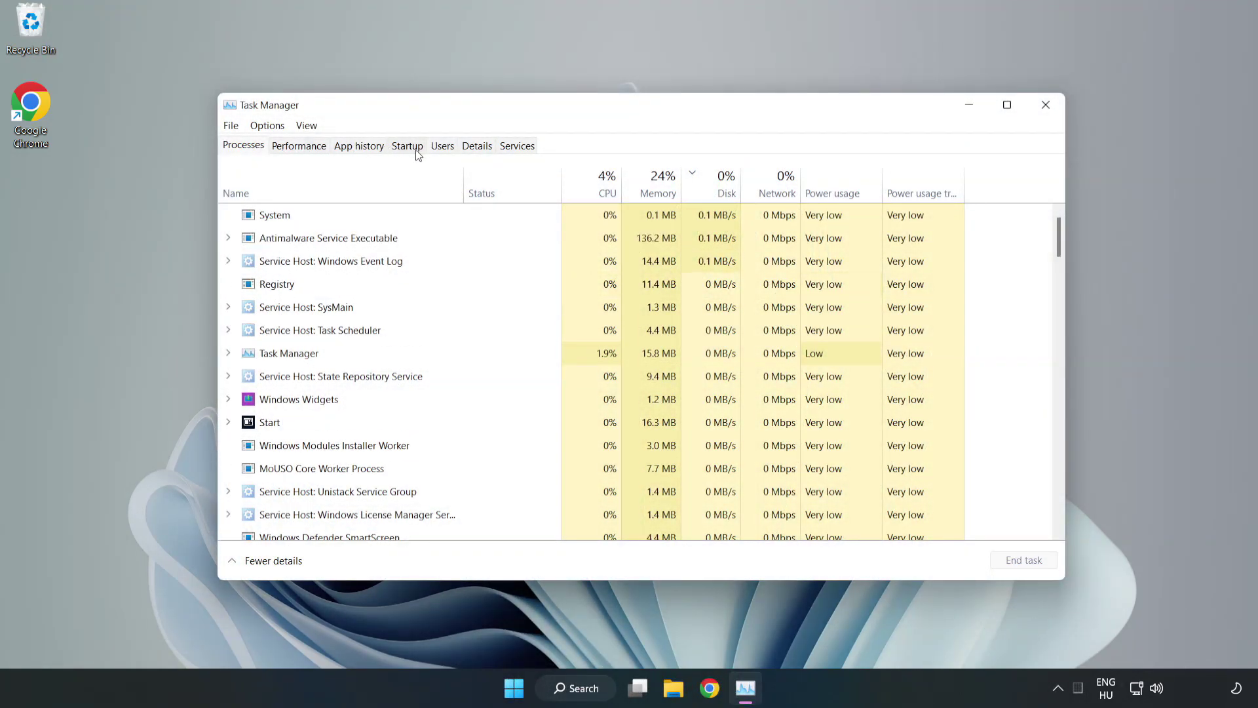
click(409, 148)
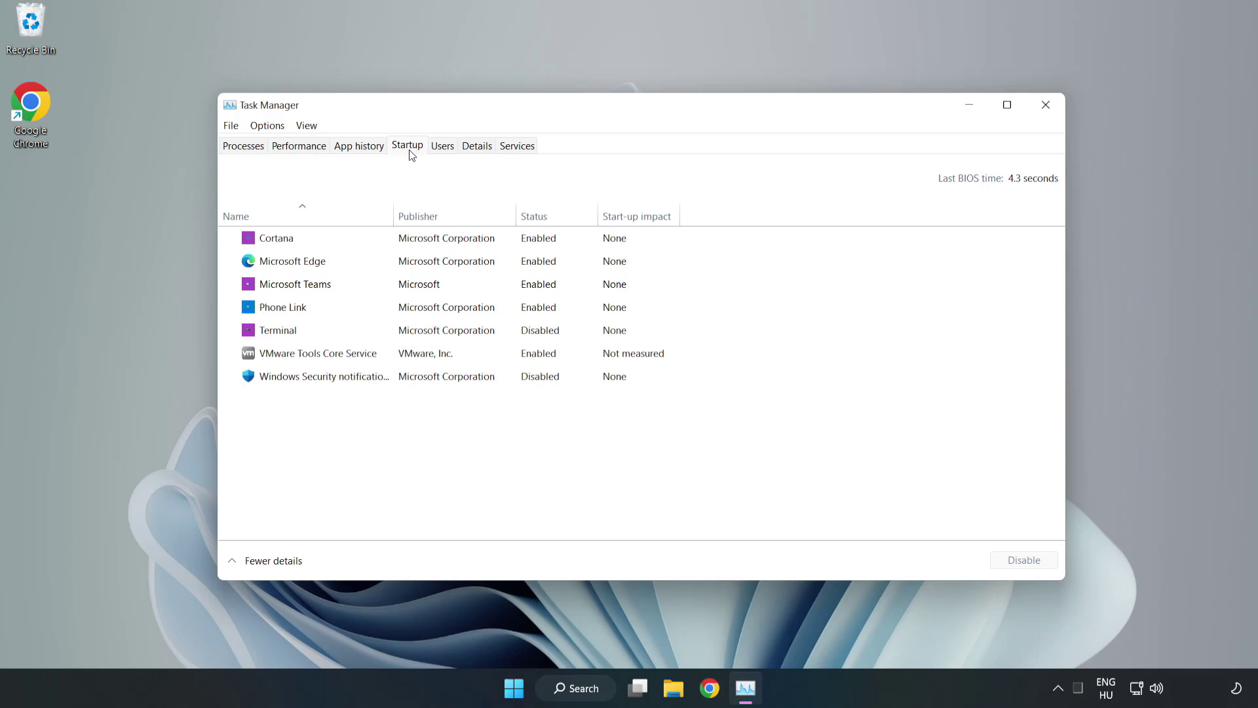
Step: Disable Cortana, Microsoft Edge, Microsoft Teams and Phone Link at startup, then close Task Manager
click(435, 247)
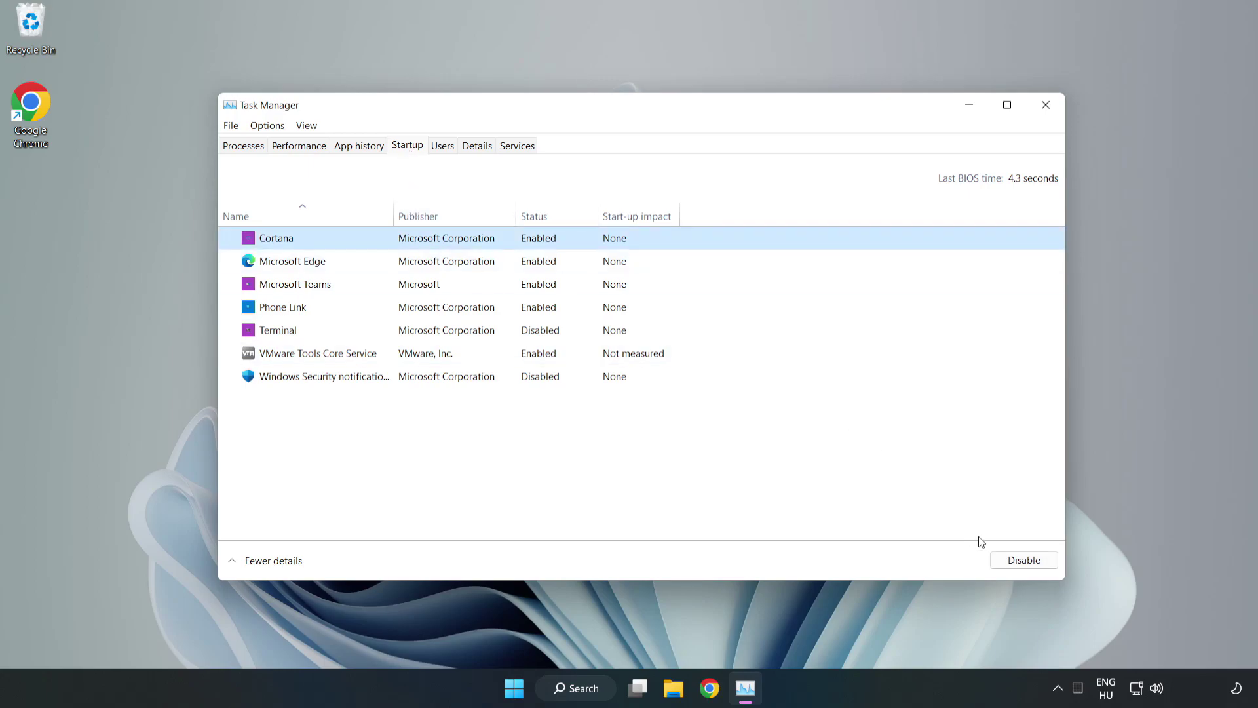
click(1023, 560)
click(547, 261)
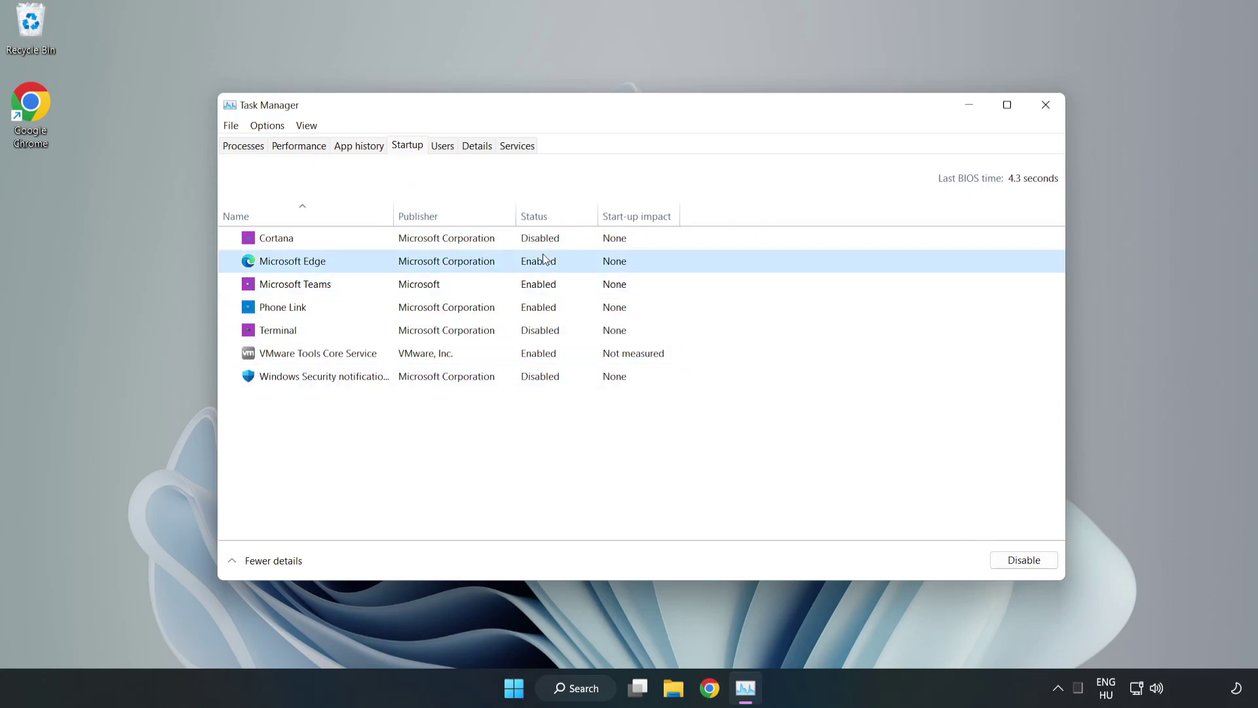
click(1022, 558)
click(432, 288)
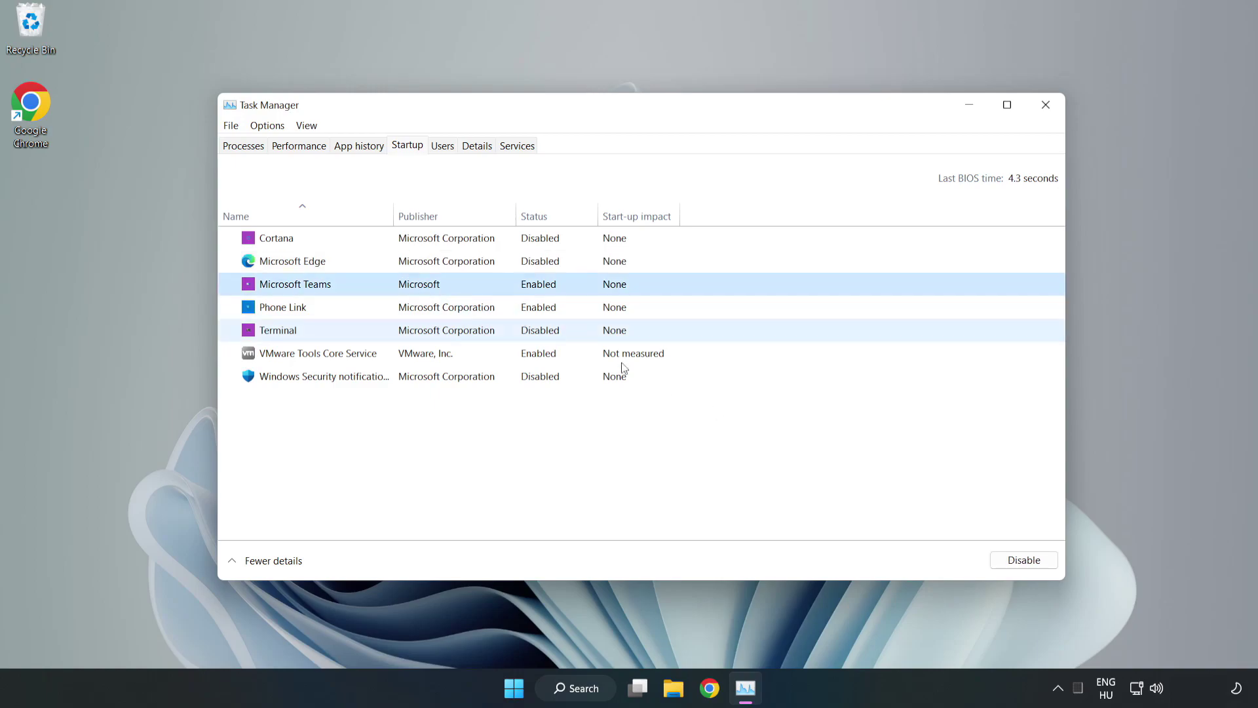
click(1017, 561)
click(420, 311)
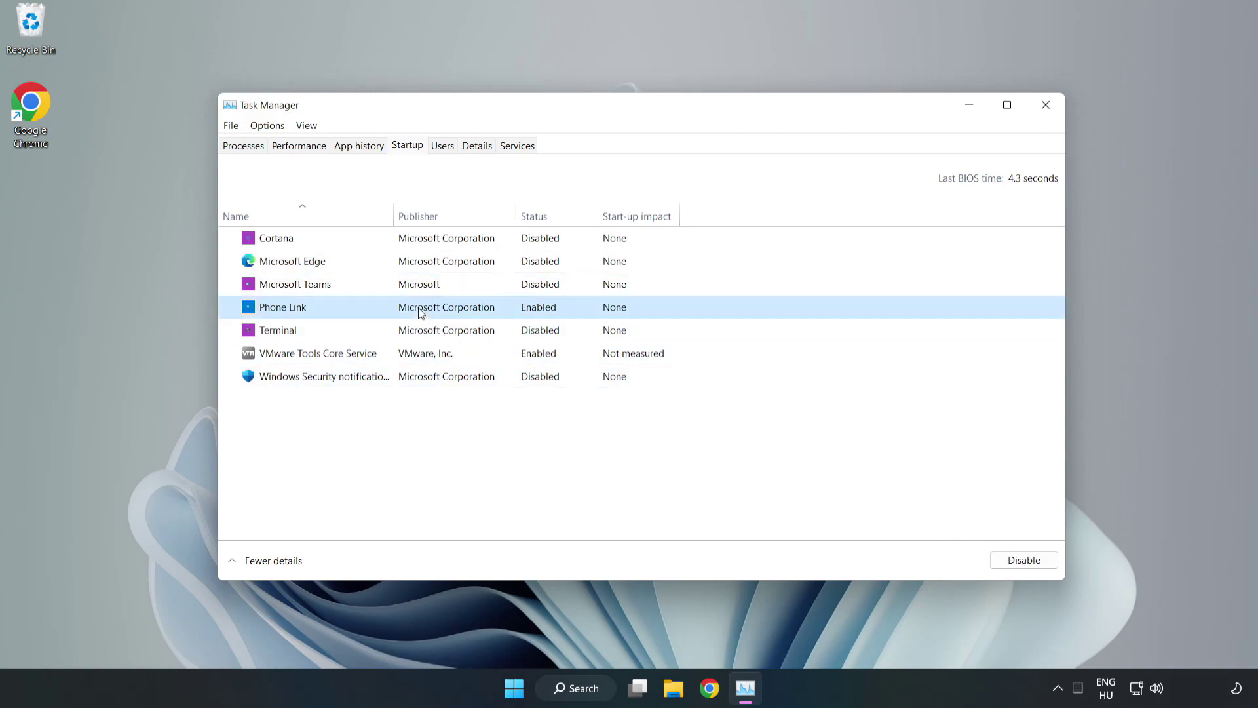
click(1009, 562)
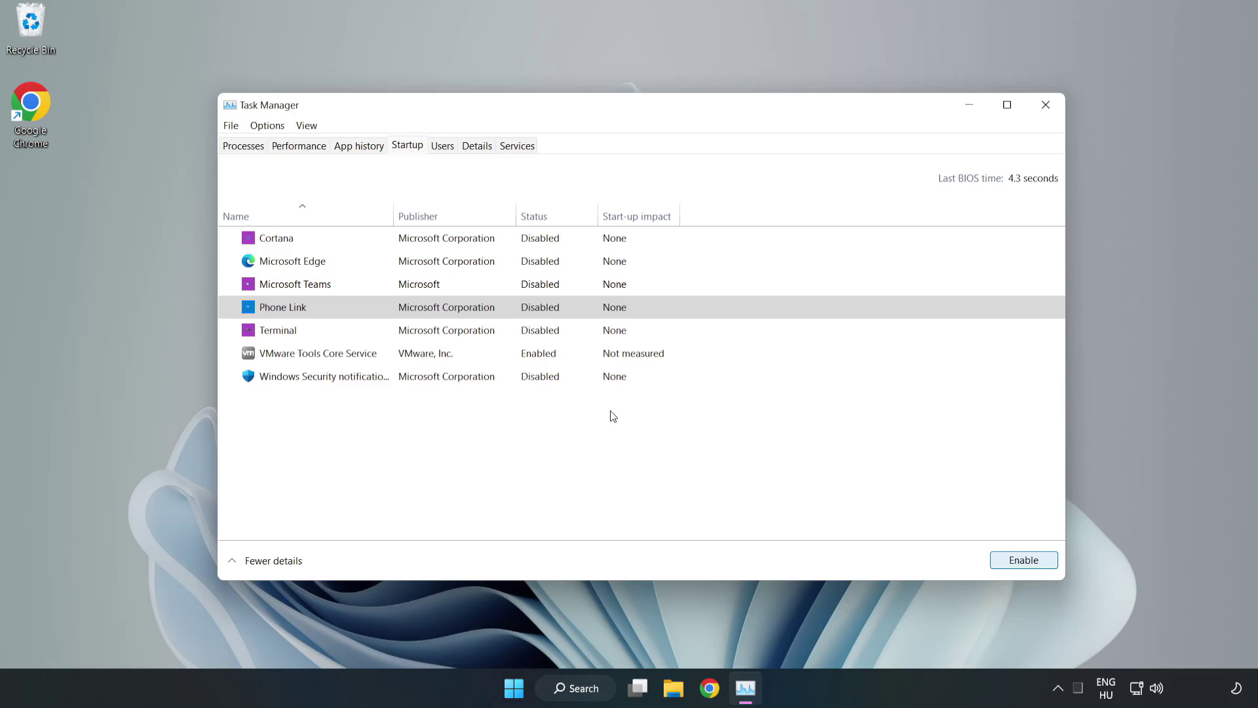
click(1047, 109)
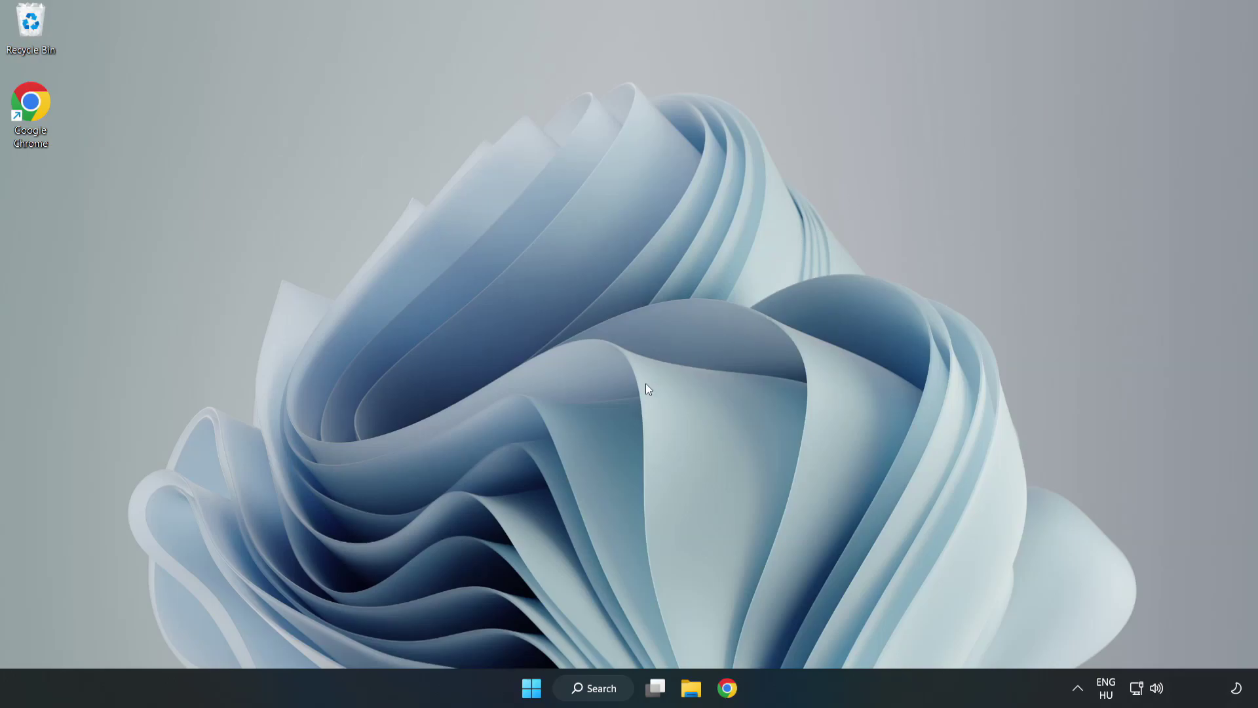
Step: Download dxwebsetup.exe, the DirectX End-User Runtime Web Installer, in Chrome
click(726, 688)
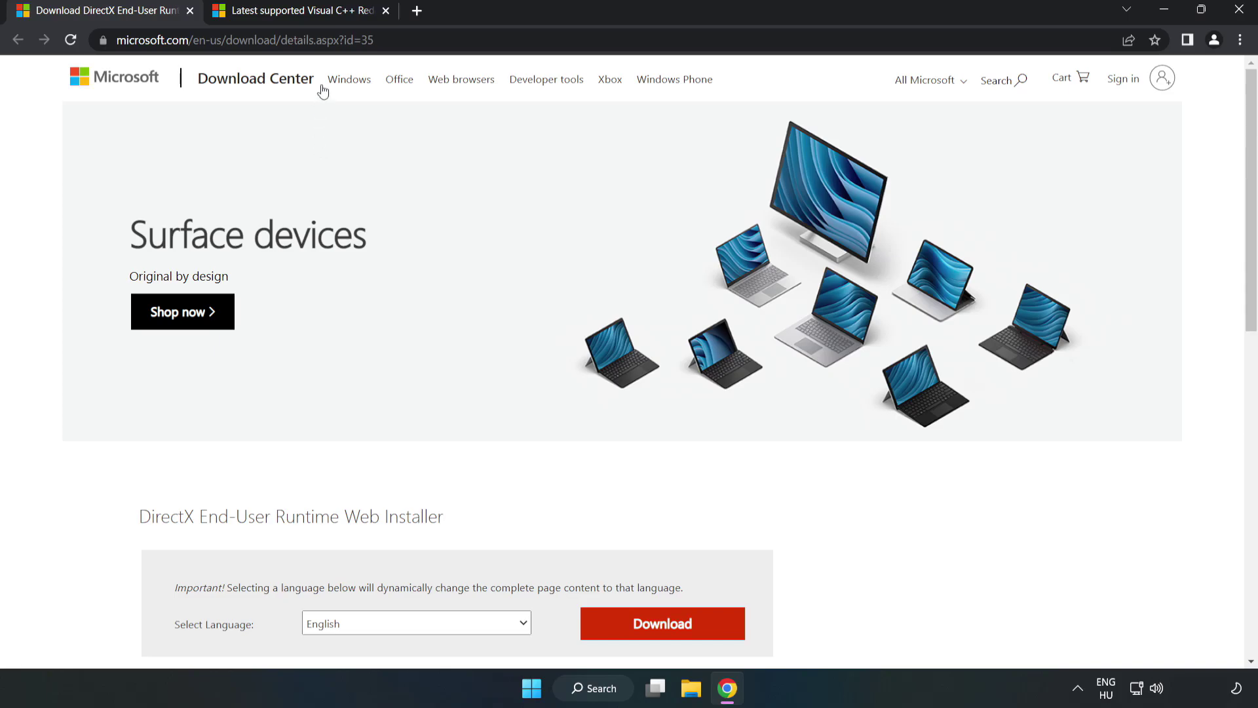
key(ctrl+l)
key(End)
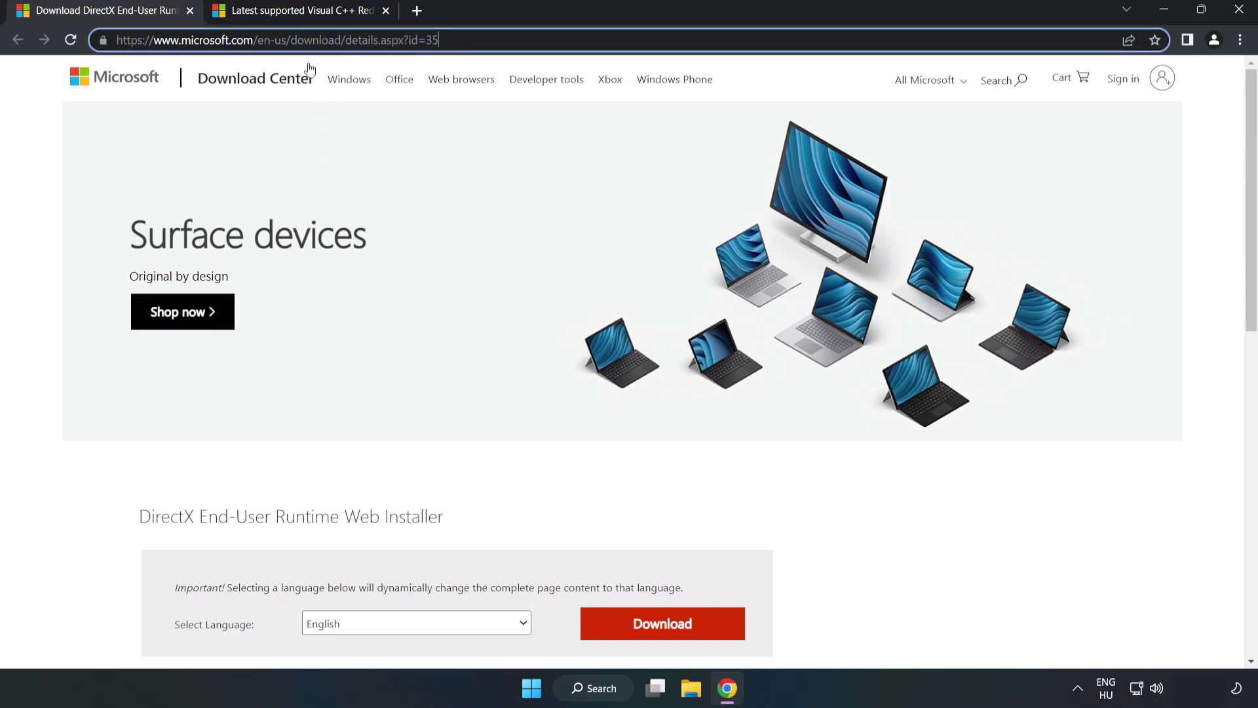
click(52, 151)
scroll(52, 150, down, 3)
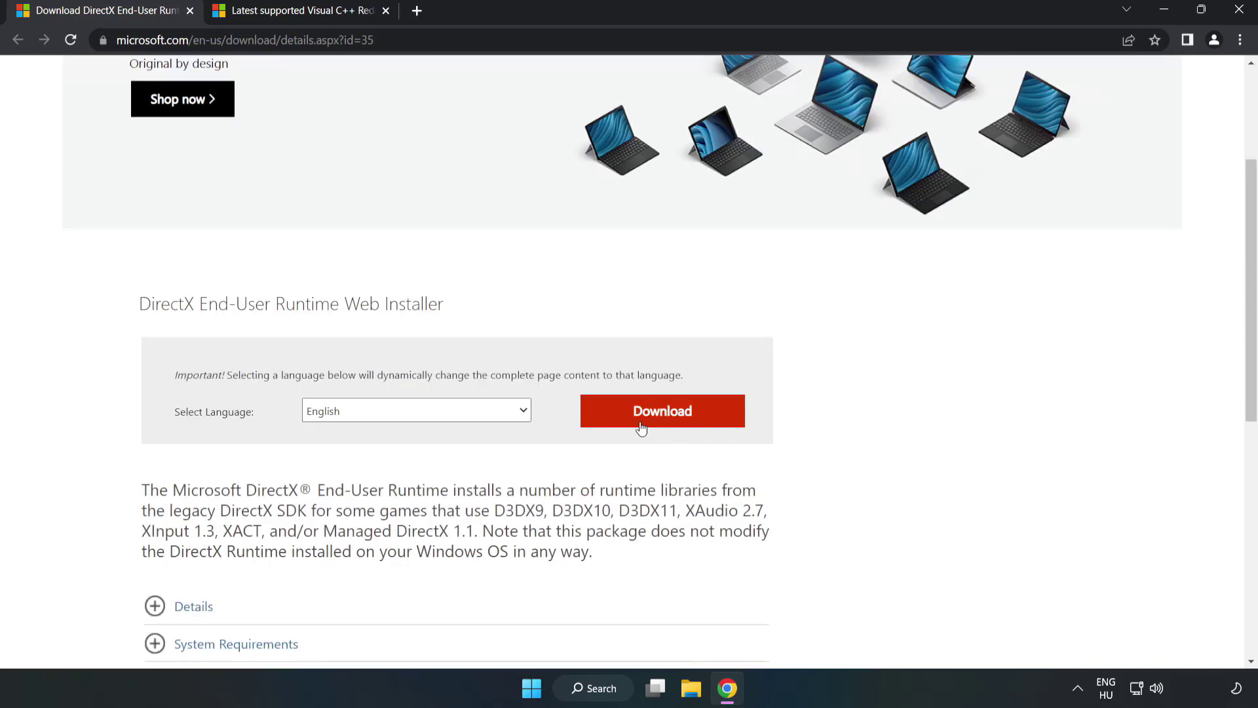
click(669, 424)
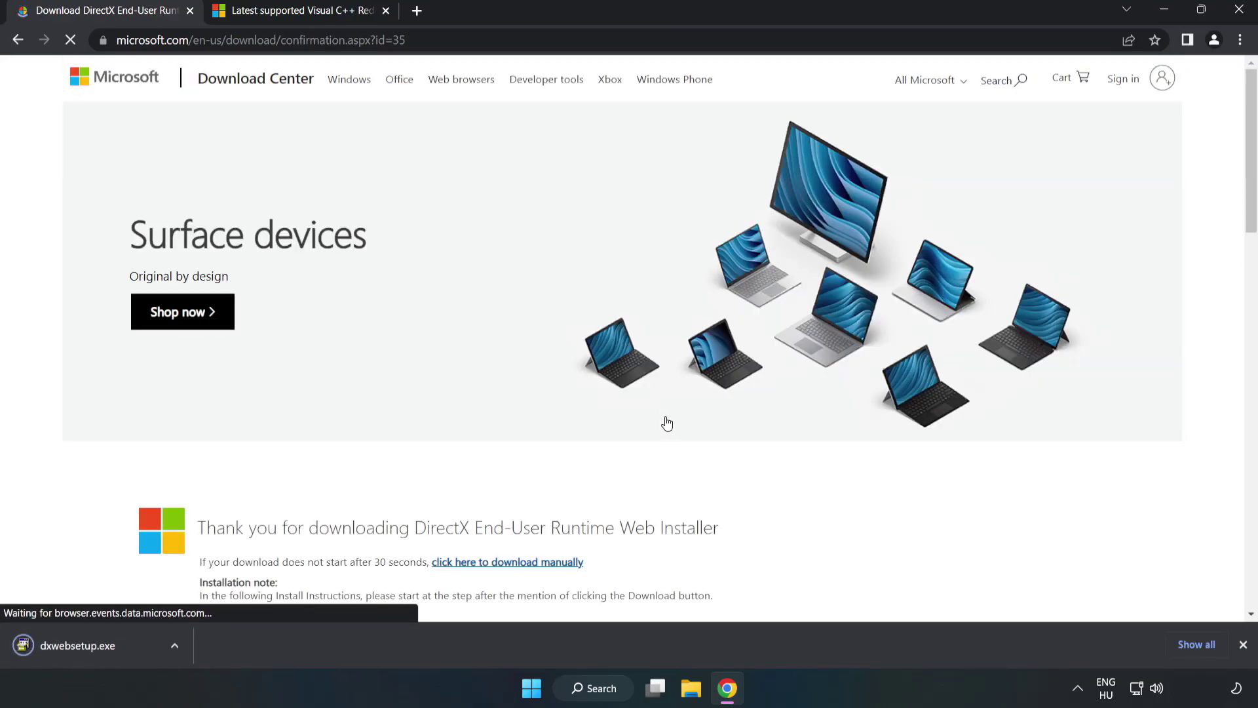
Step: Run dxwebsetup.exe, accept the license, leave Bing Bar unticked, and finish setup
click(92, 646)
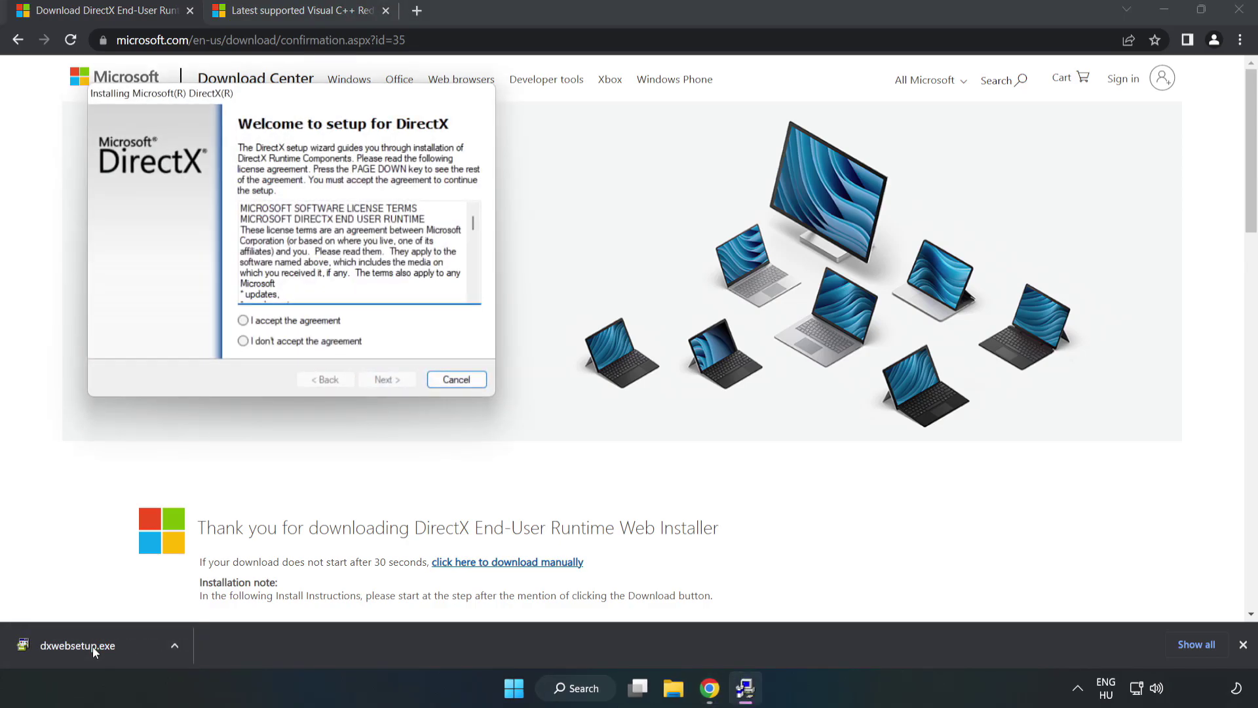
drag(286, 103, 613, 211)
drag(800, 335, 788, 400)
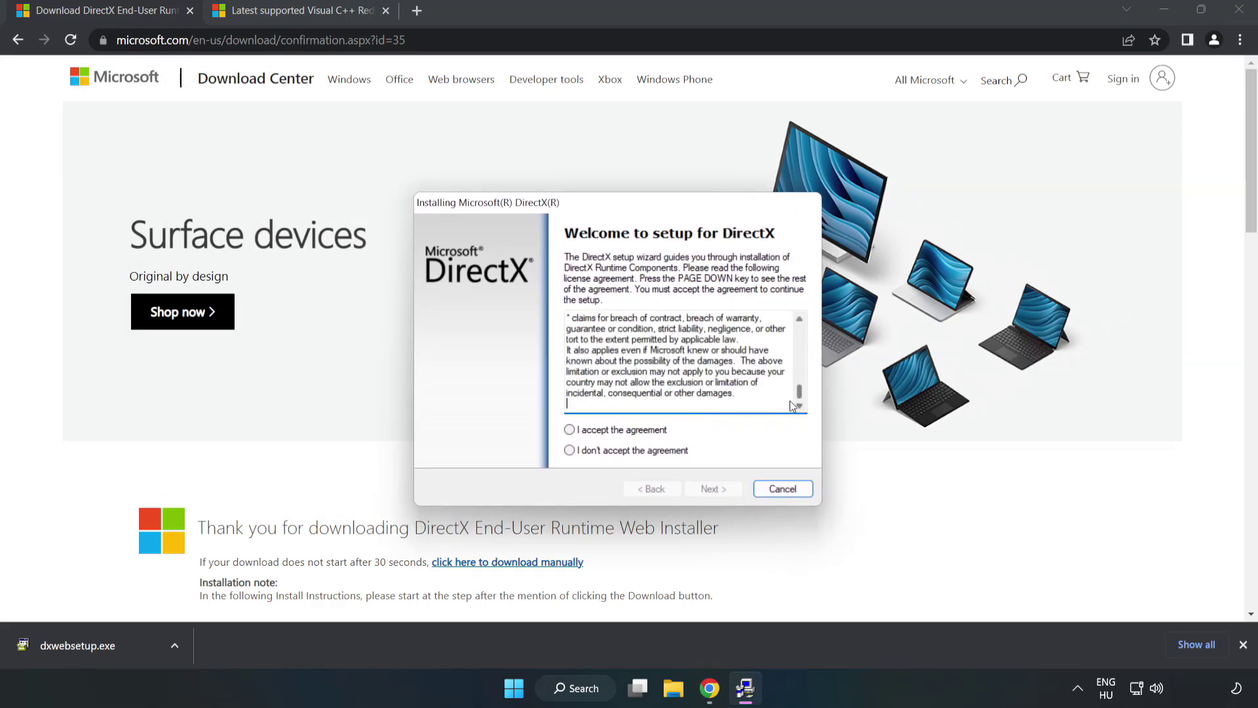
click(581, 431)
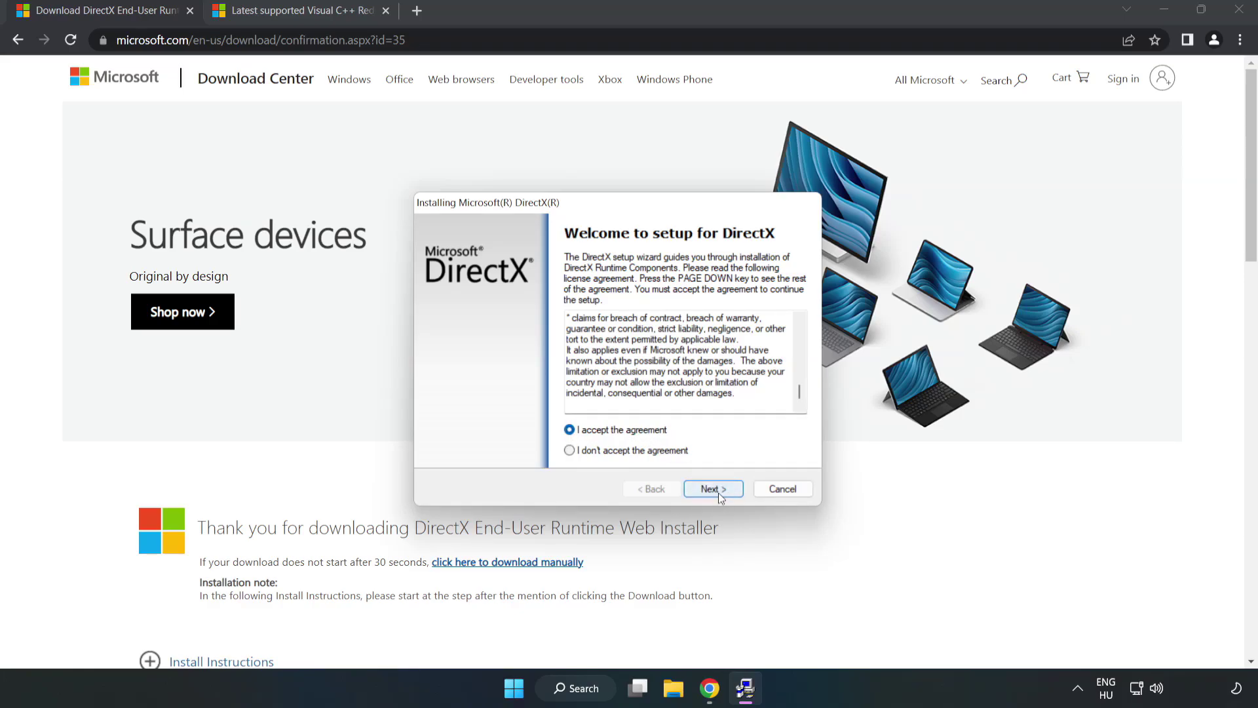
click(713, 490)
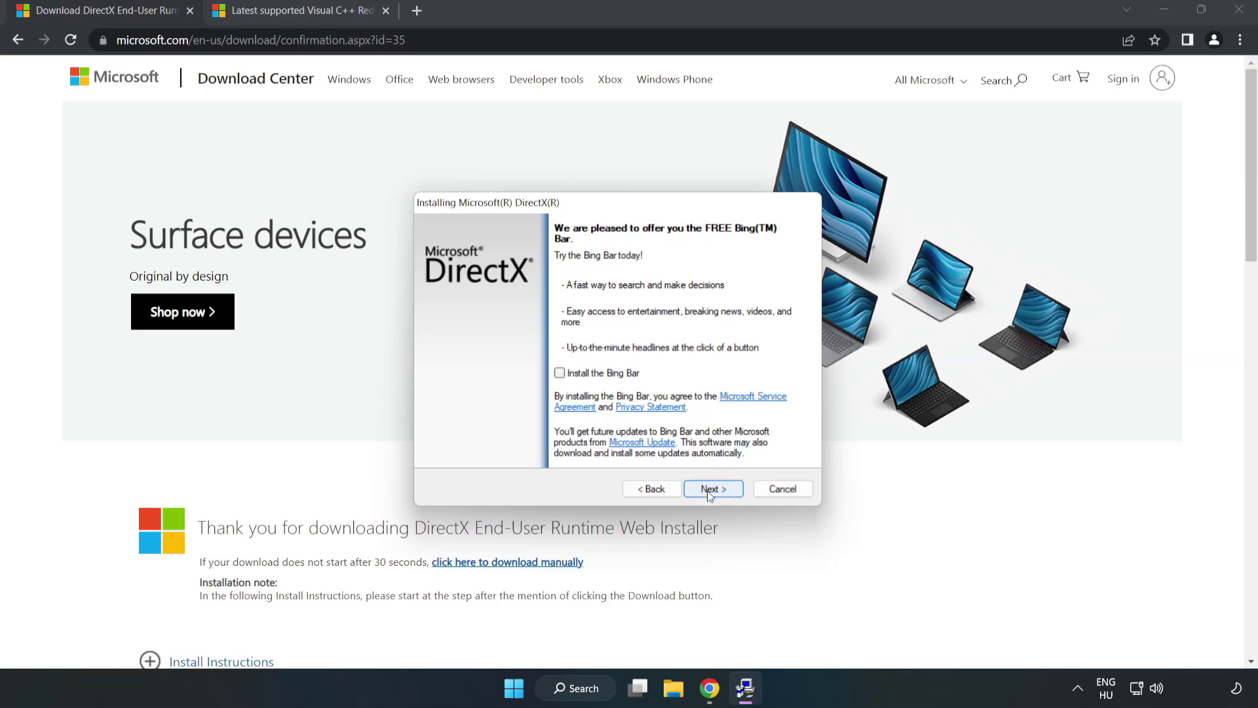
click(723, 492)
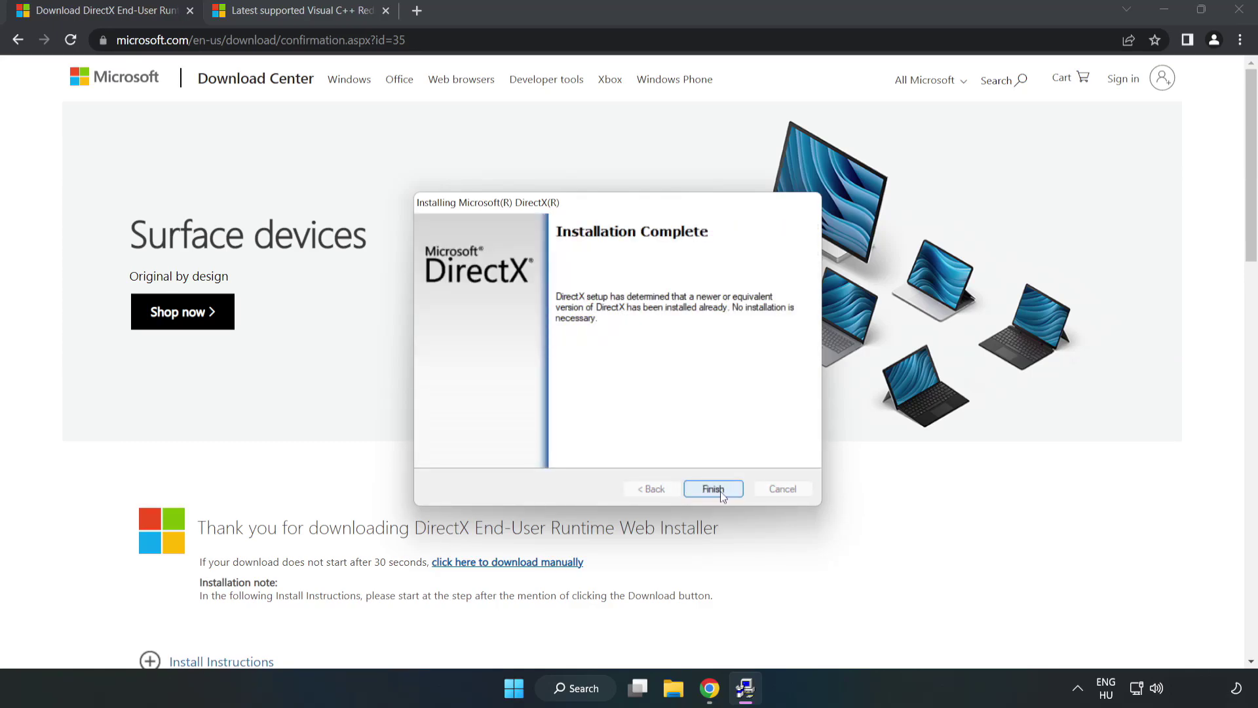
click(721, 490)
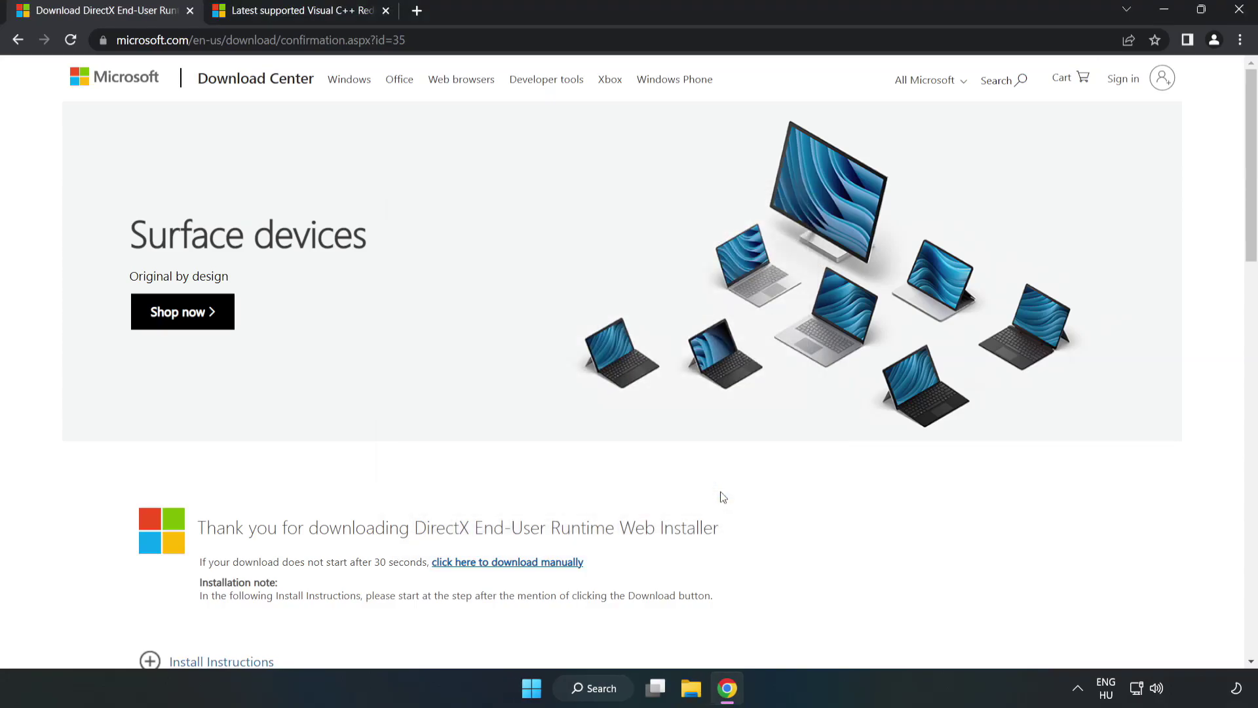
Step: Close the DirectX tab and find the Visual Studio 2015–2022 section on the Visual C++ page
click(190, 10)
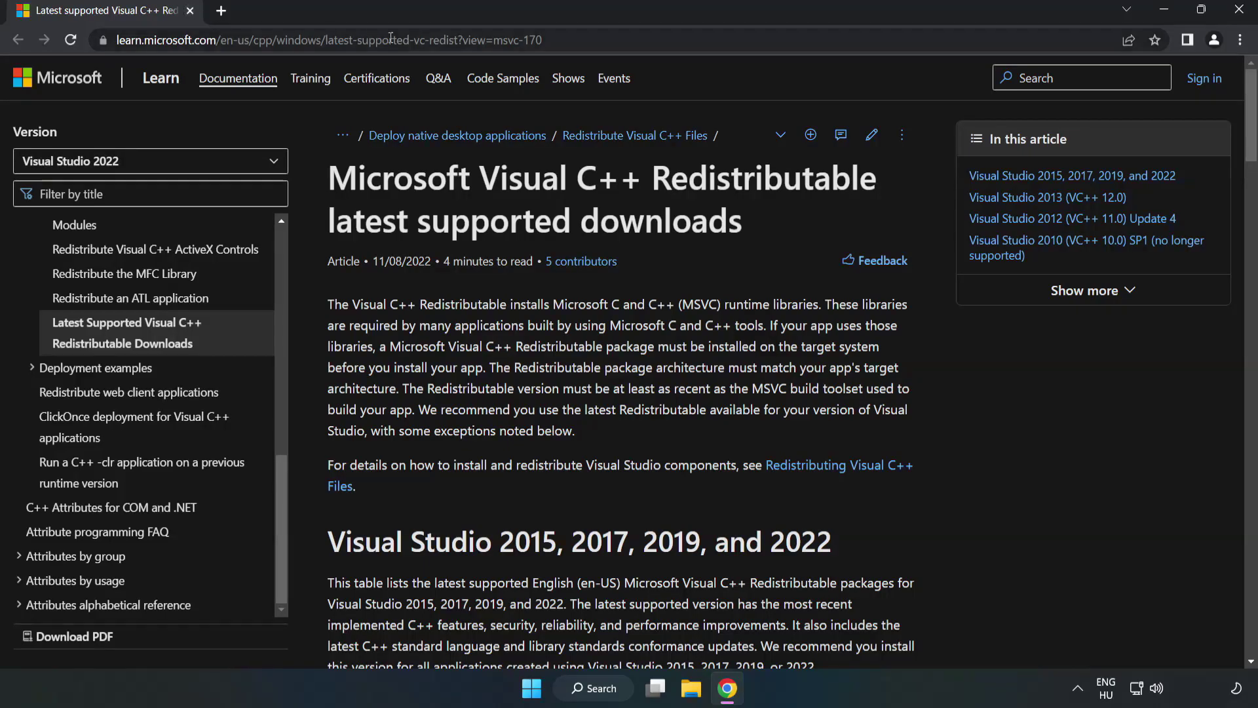
click(542, 40)
drag(543, 40, 454, 40)
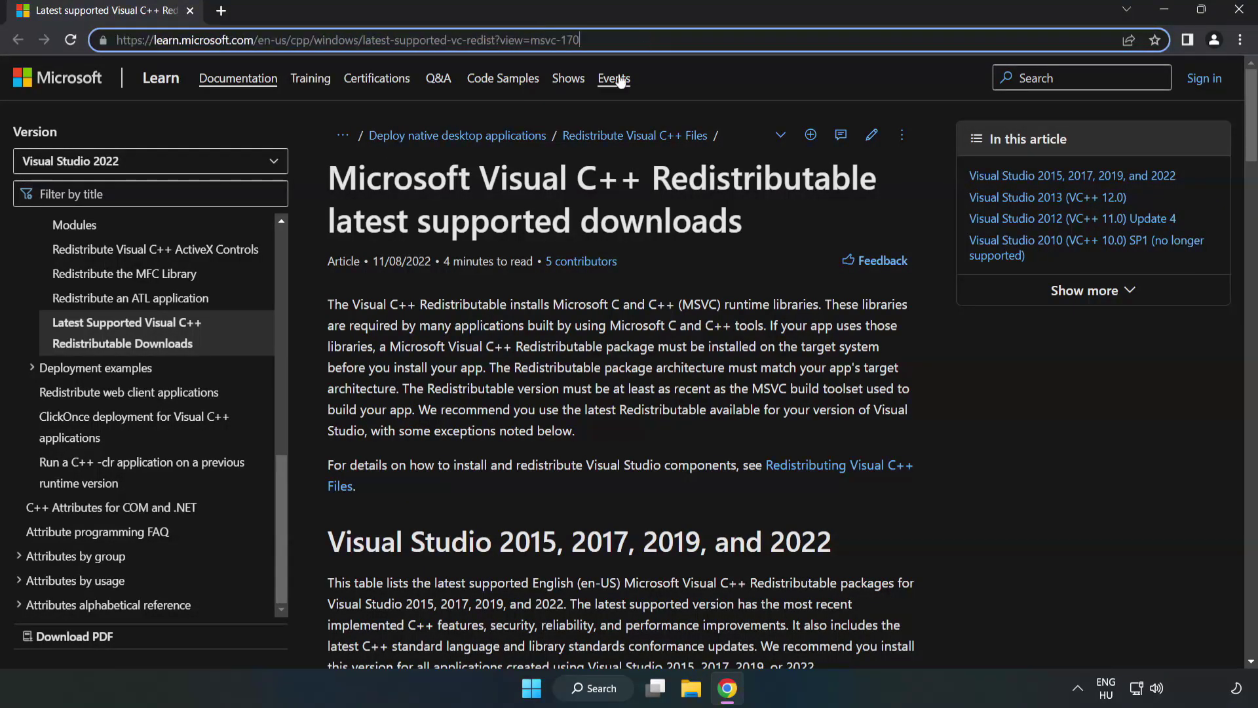
click(502, 235)
scroll(502, 234, down, 6)
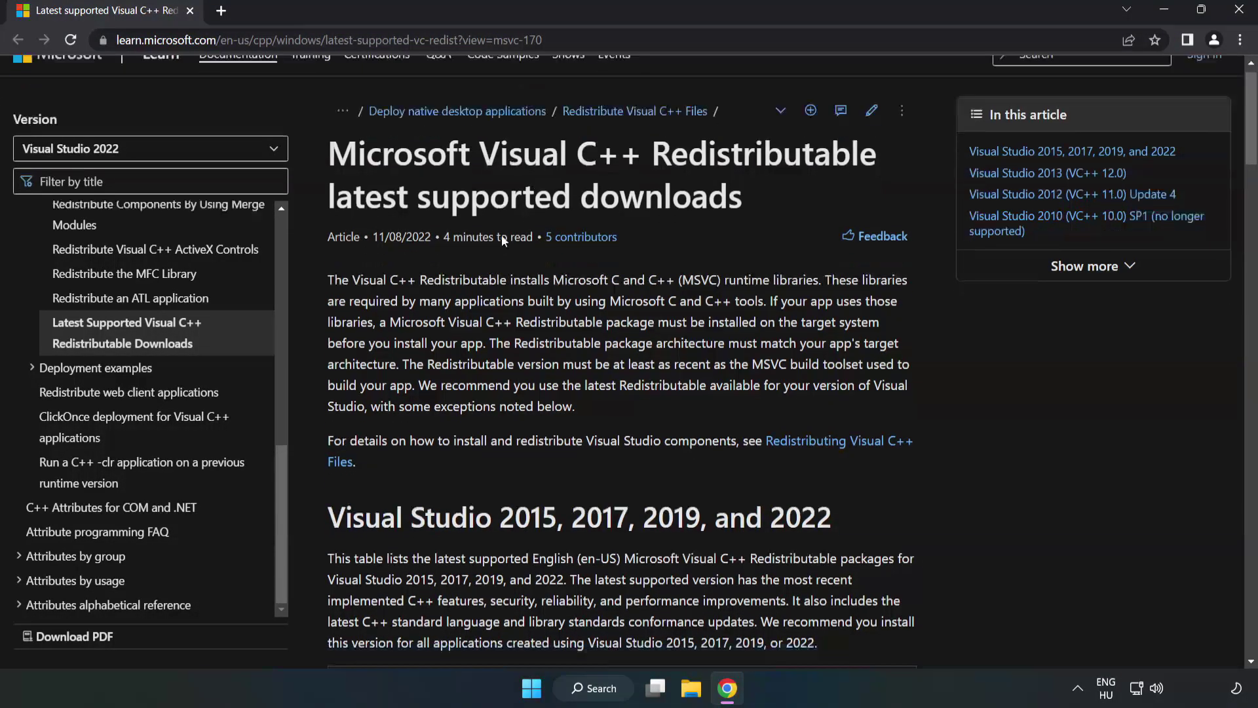
scroll(506, 246, down, 1)
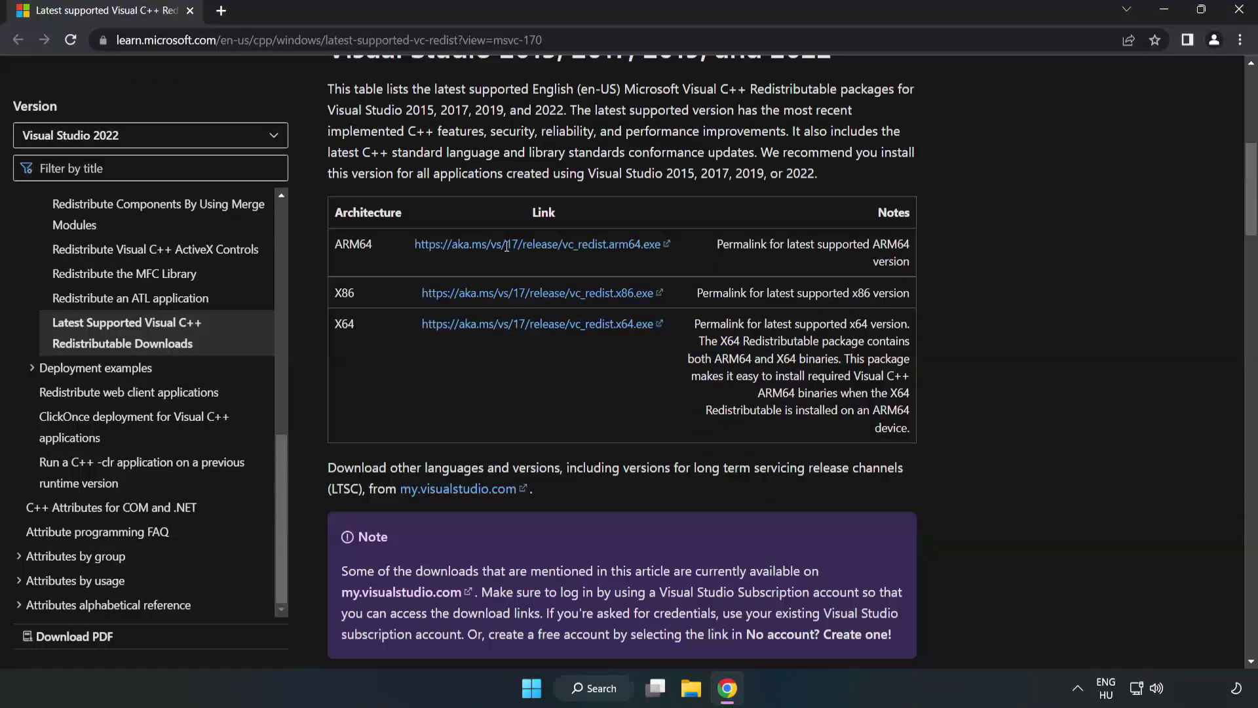
scroll(506, 247, up, 1)
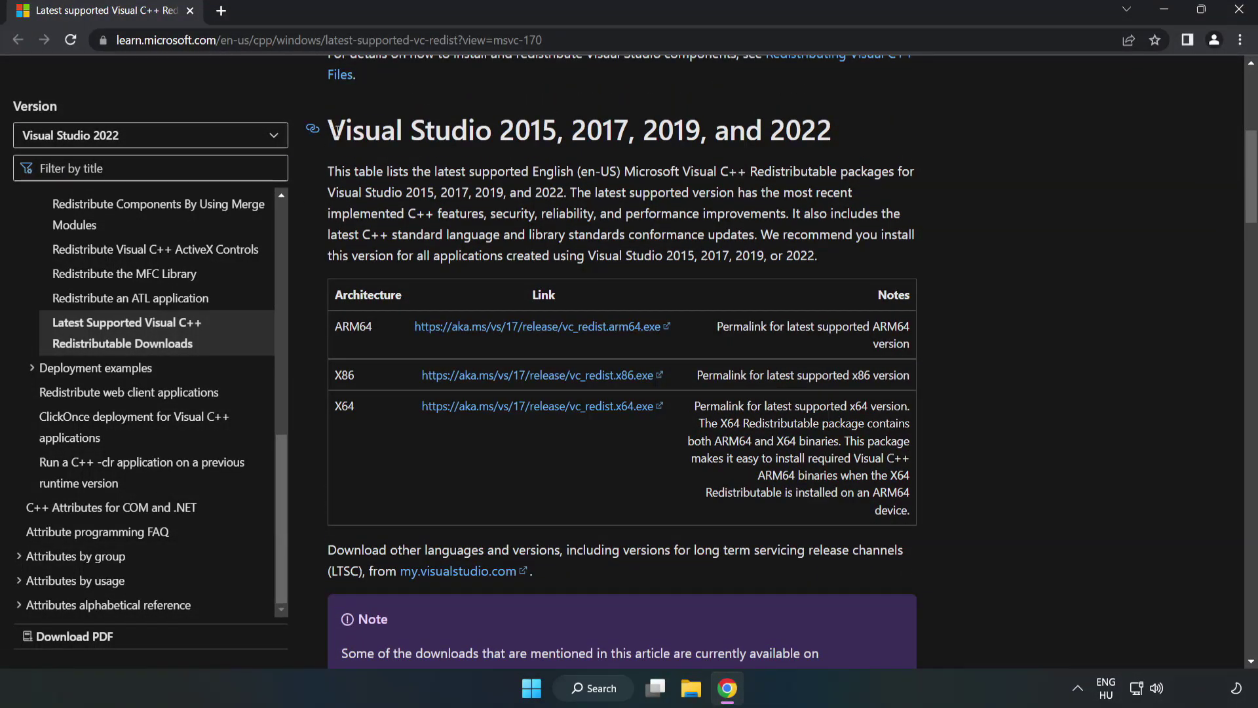
drag(337, 129, 833, 135)
click(780, 165)
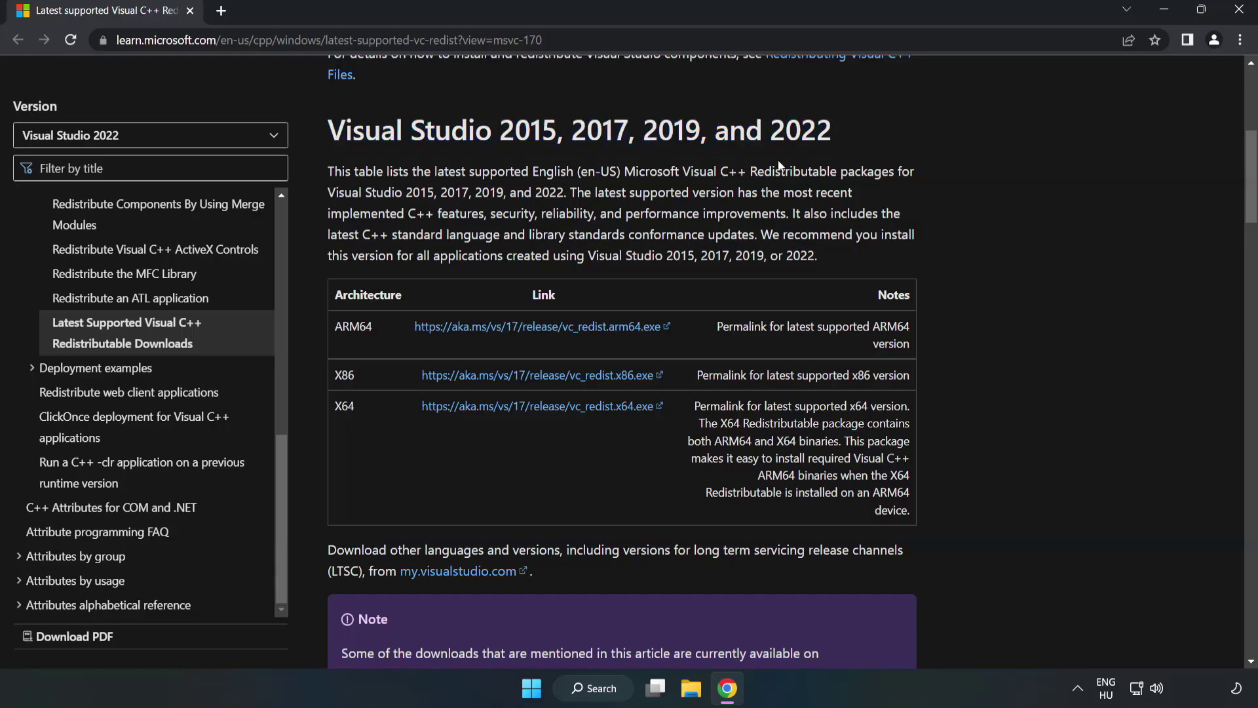
Step: Download the ARM64, x86 and x64 vc_redist installers
click(517, 326)
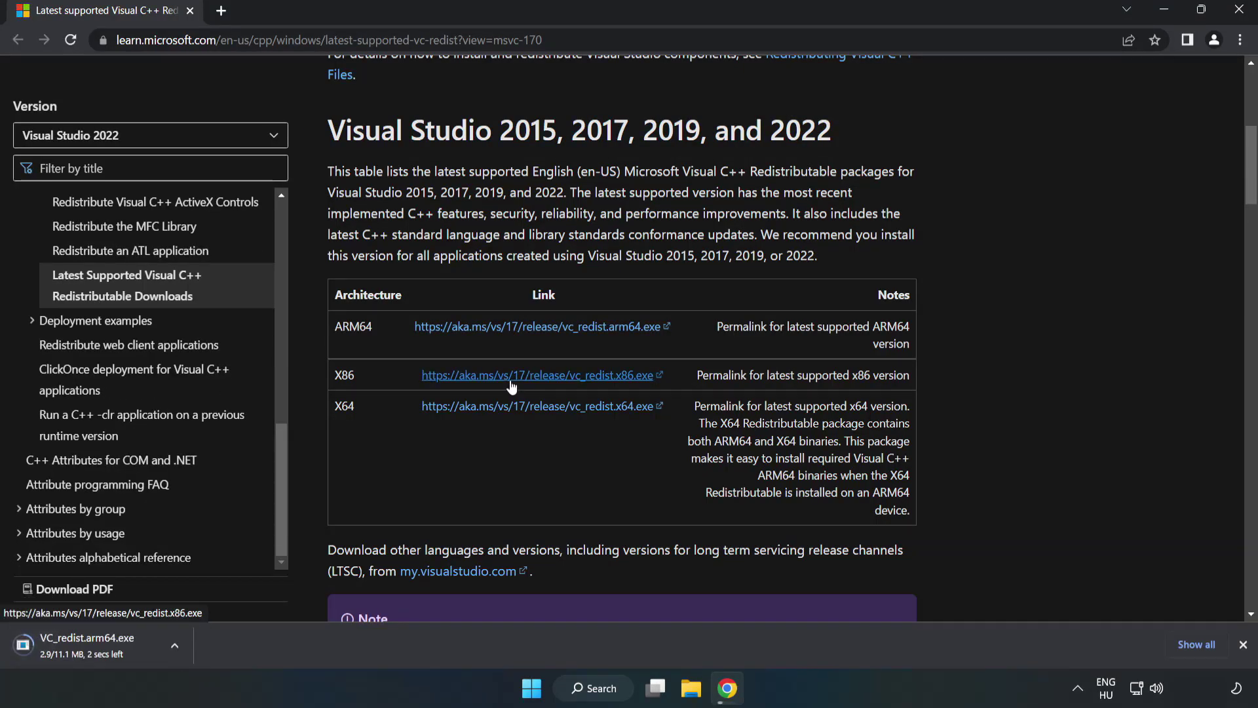
click(511, 379)
click(529, 408)
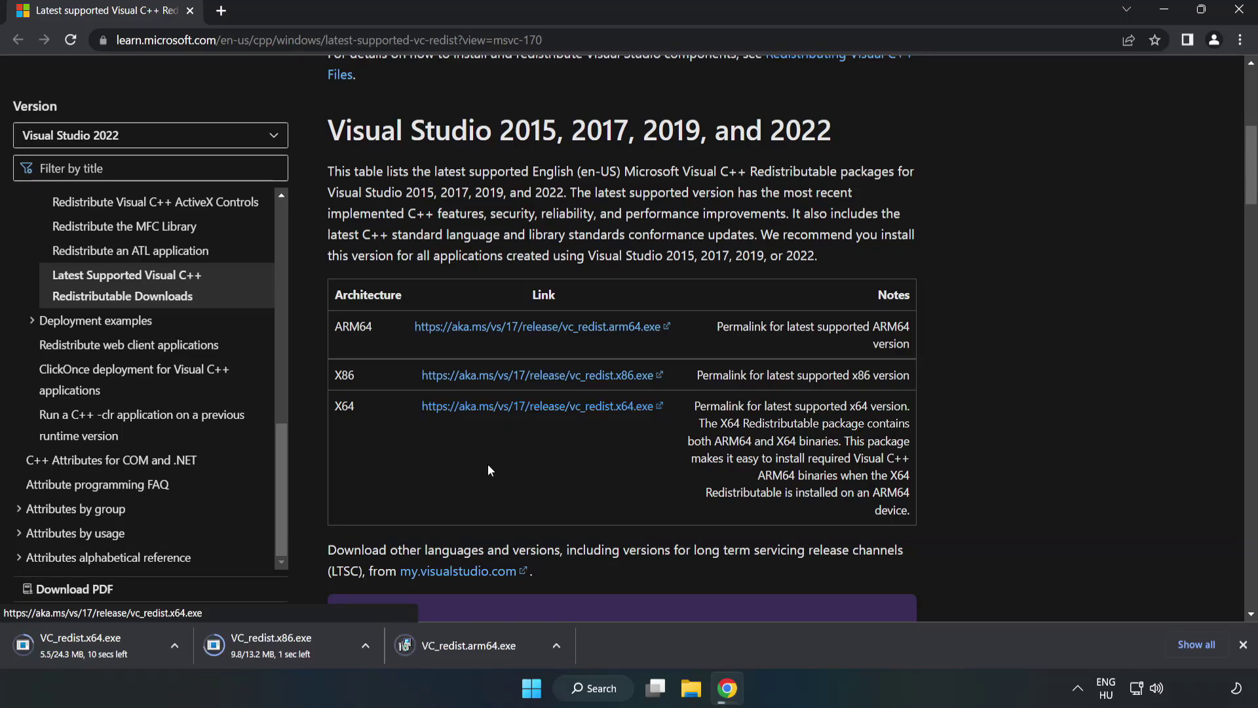
Step: Try the ARM64 VC++ redistributable install, dismiss its unsupported-processor failure, and launch the x86 installer
click(480, 646)
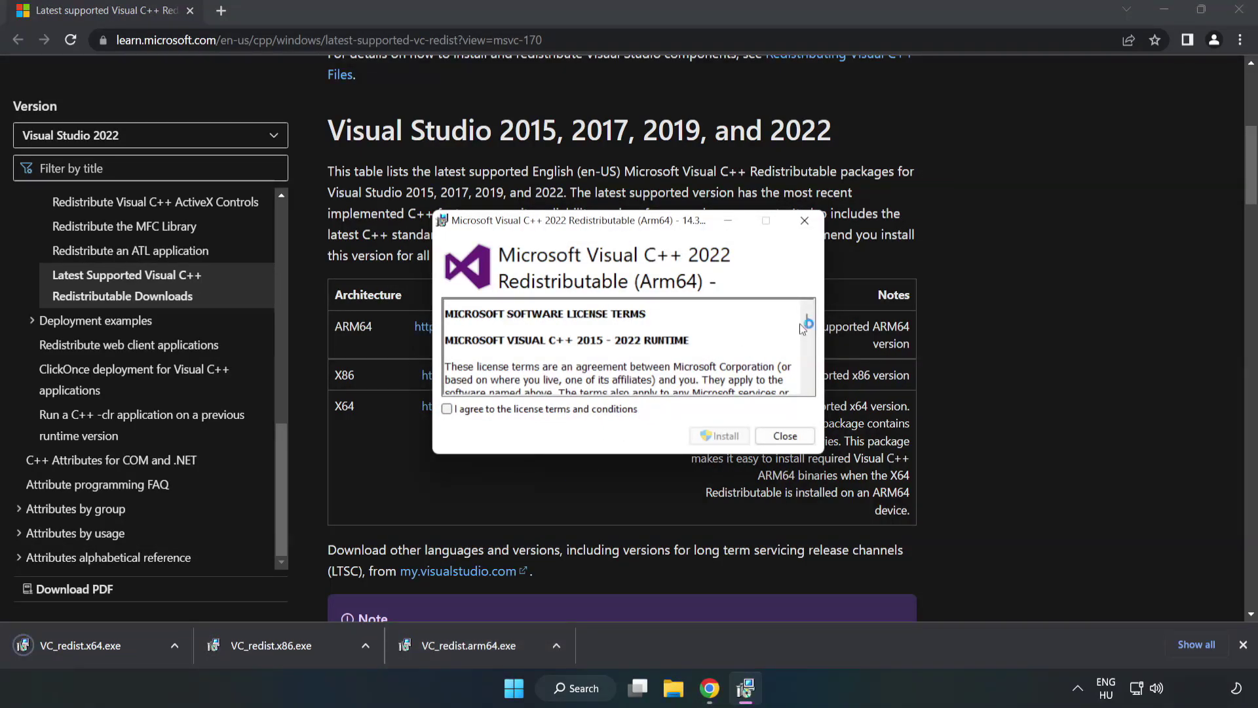
drag(807, 318, 808, 387)
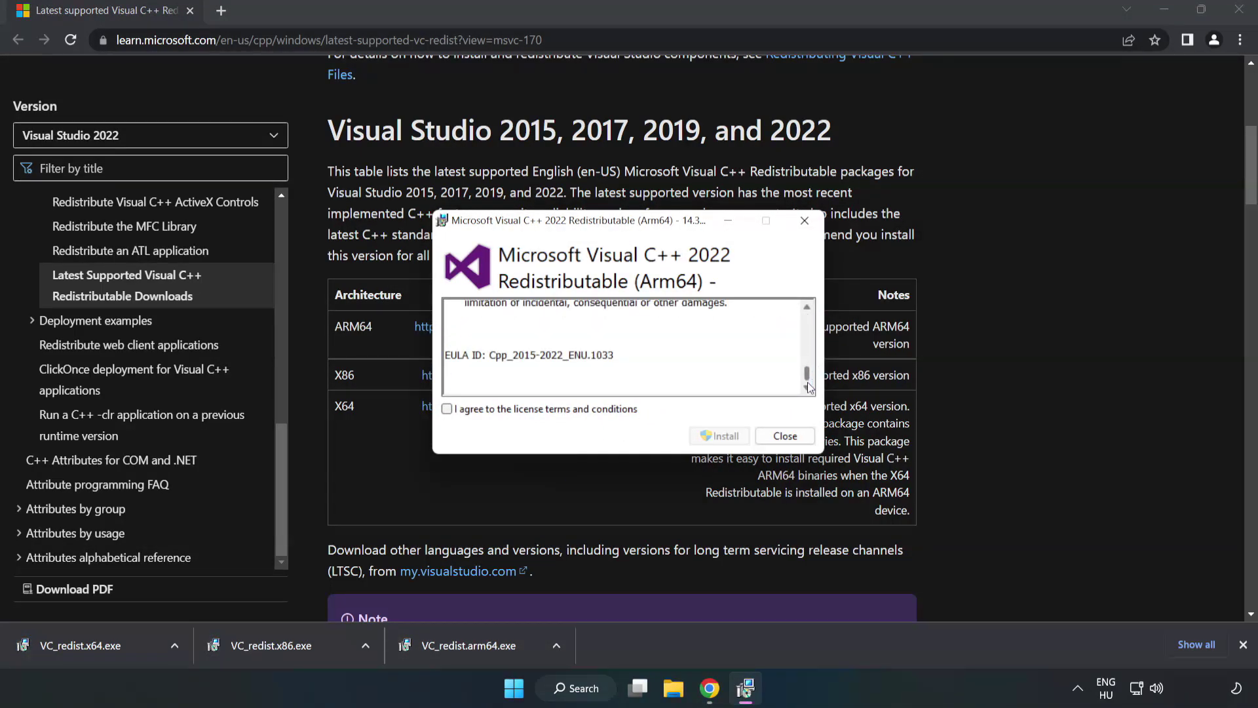
click(447, 409)
click(722, 437)
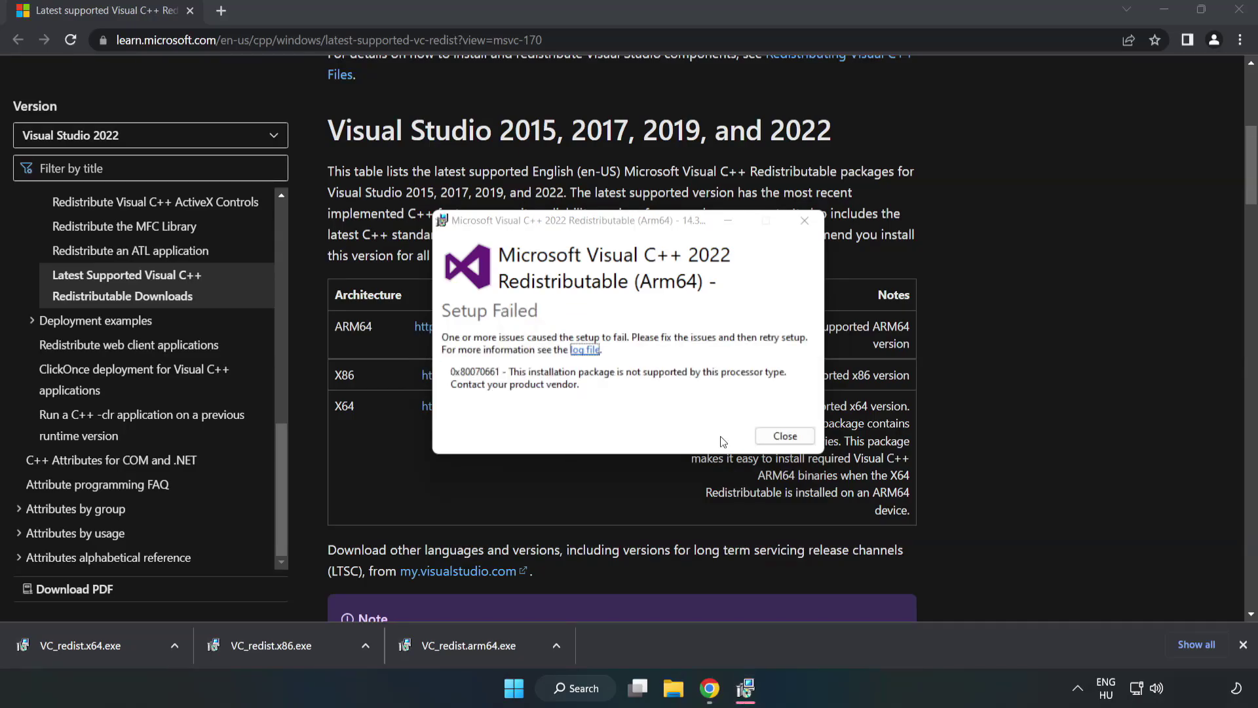
click(785, 436)
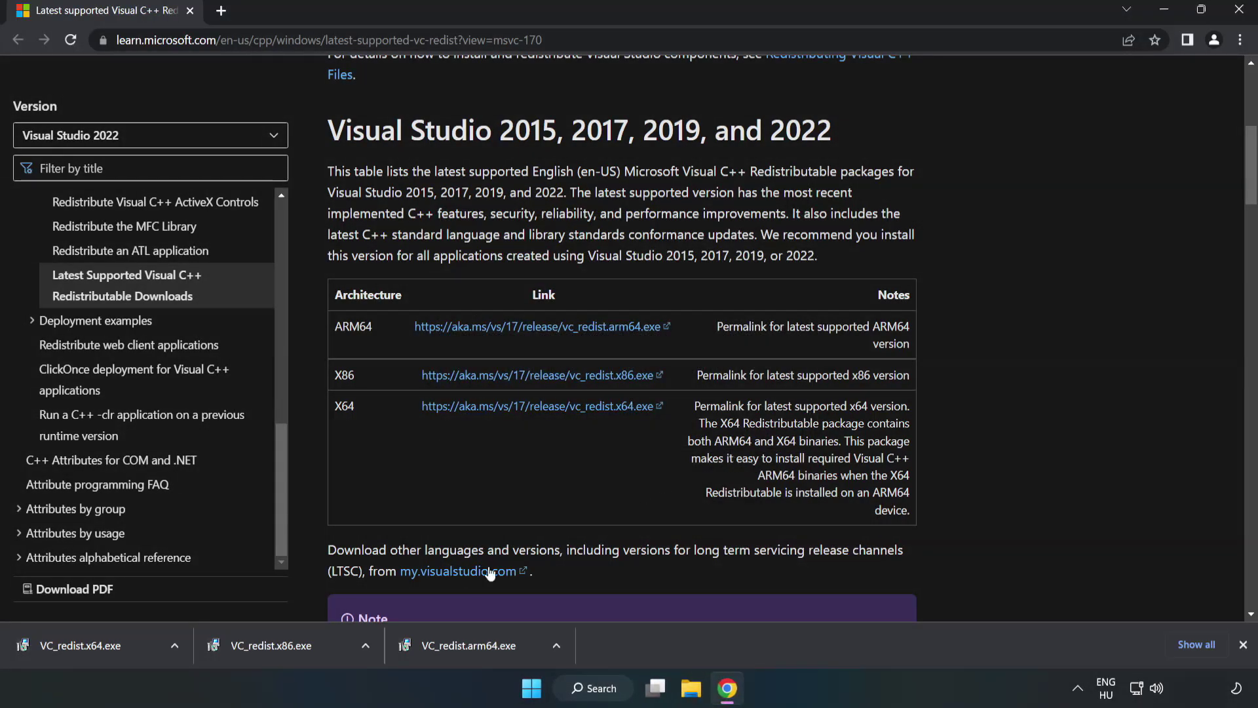
click(278, 645)
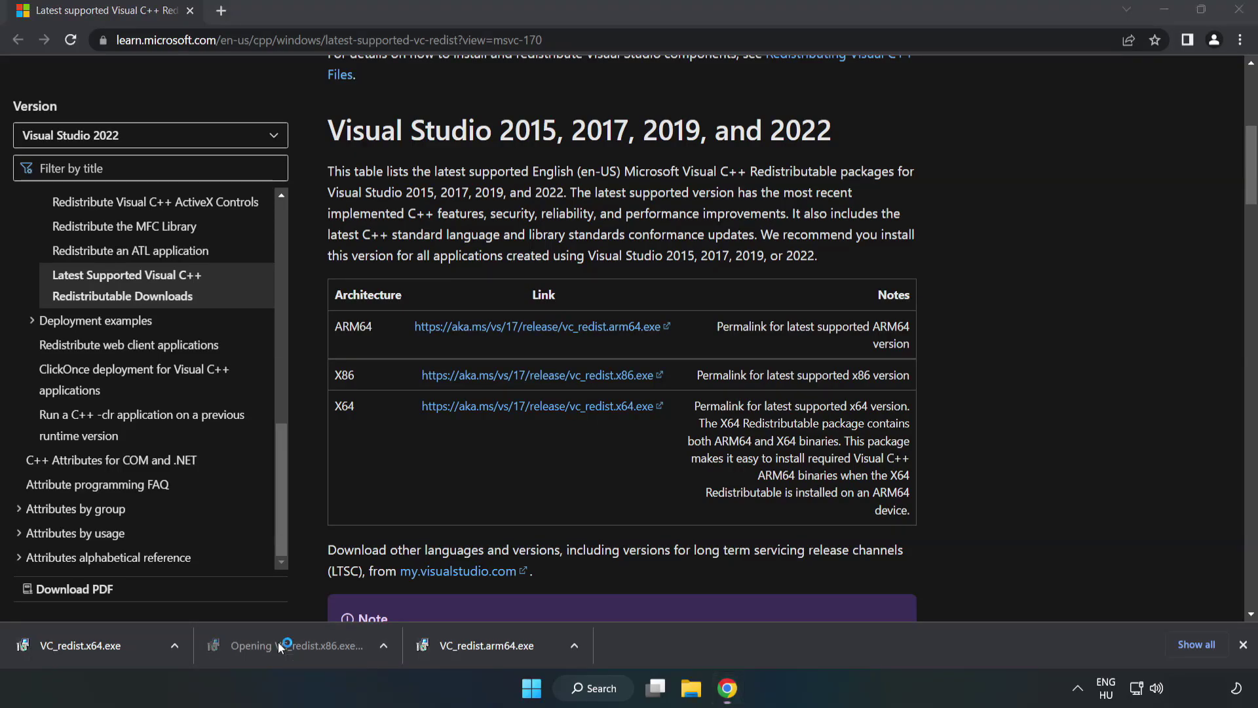
Step: Accept the licence and install the x86 Visual C++ 2015–2022 redistributable, then close its setup
drag(803, 321, 806, 392)
click(447, 409)
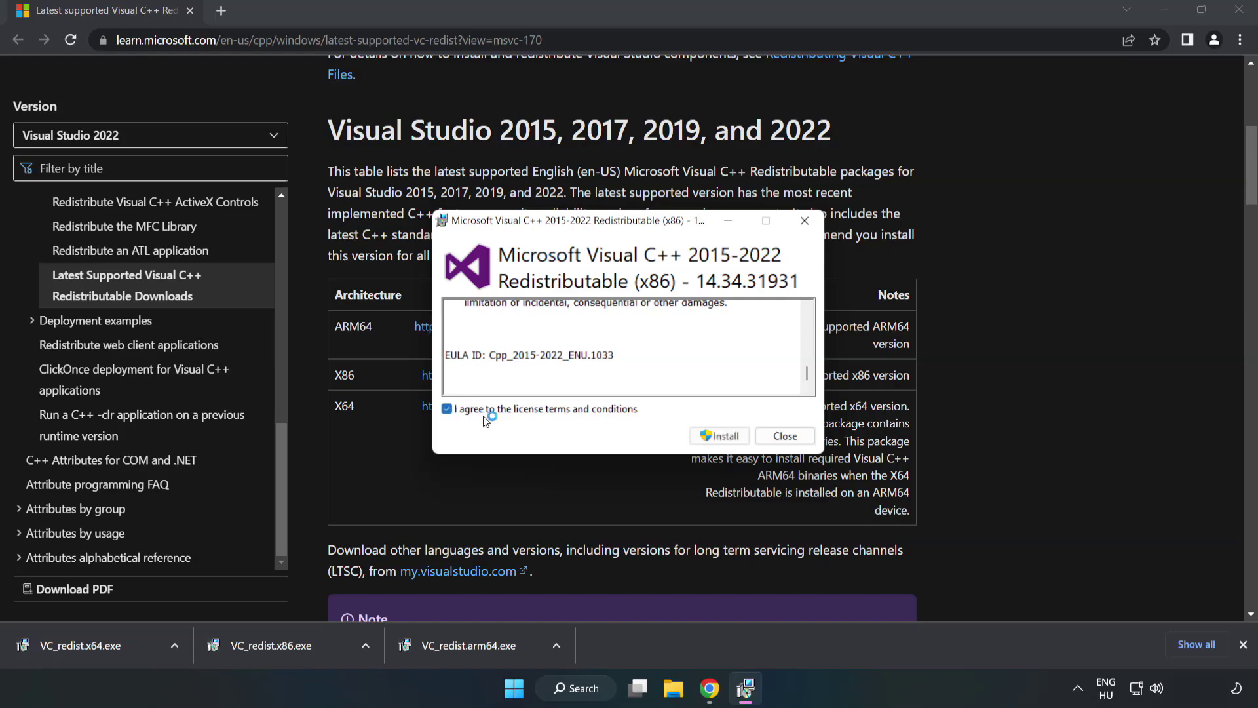
click(713, 436)
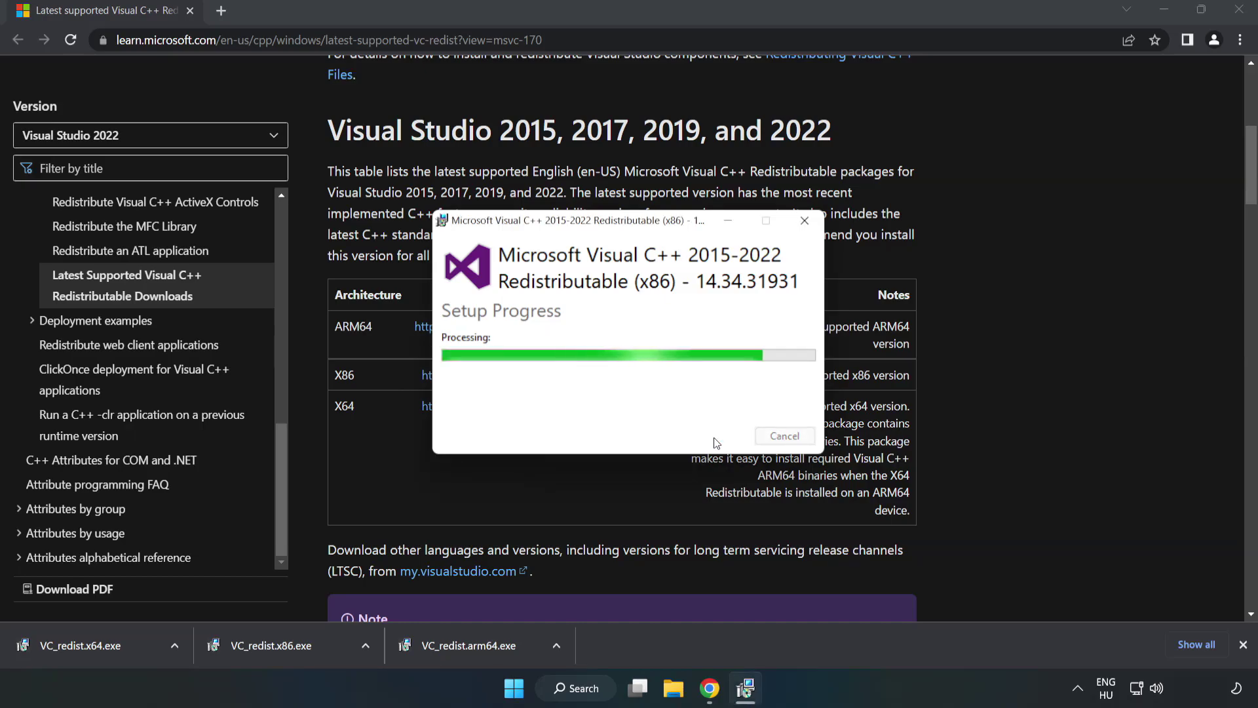
click(785, 436)
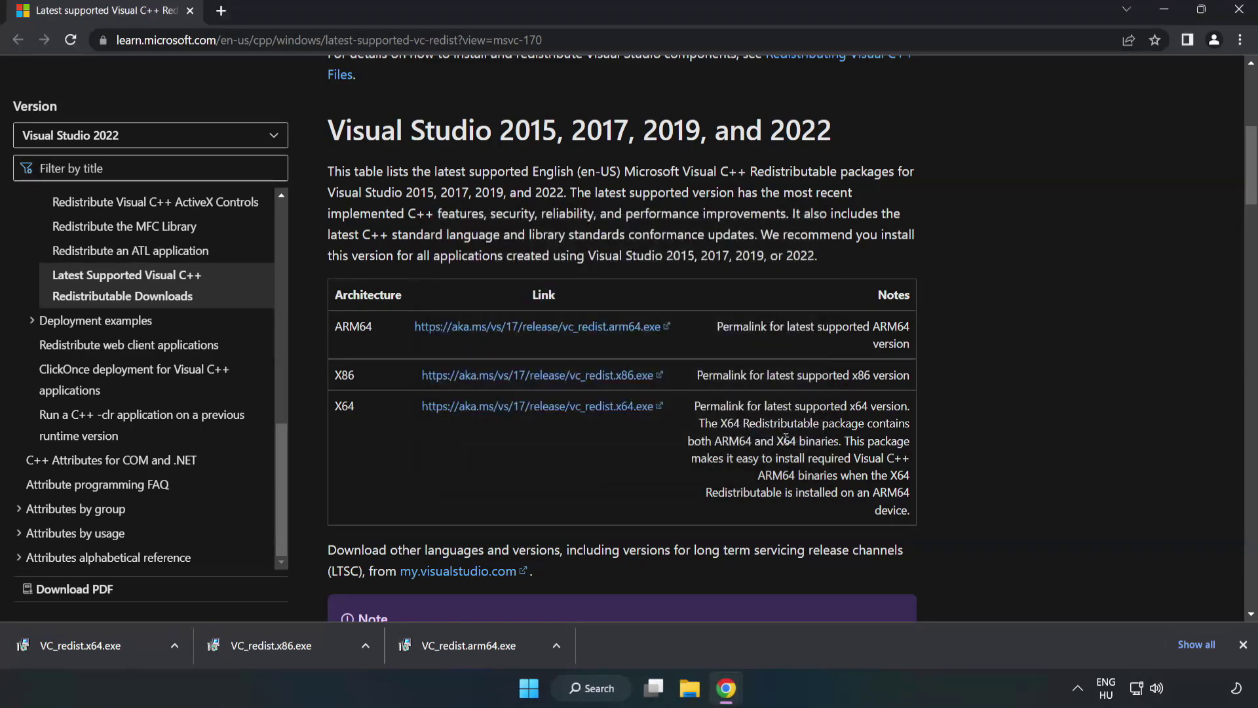
Step: Install the x64 Visual C++ 2015–2022 redistributable (14.34.31931) from VC_redist.x64.exe and close its setup
click(68, 642)
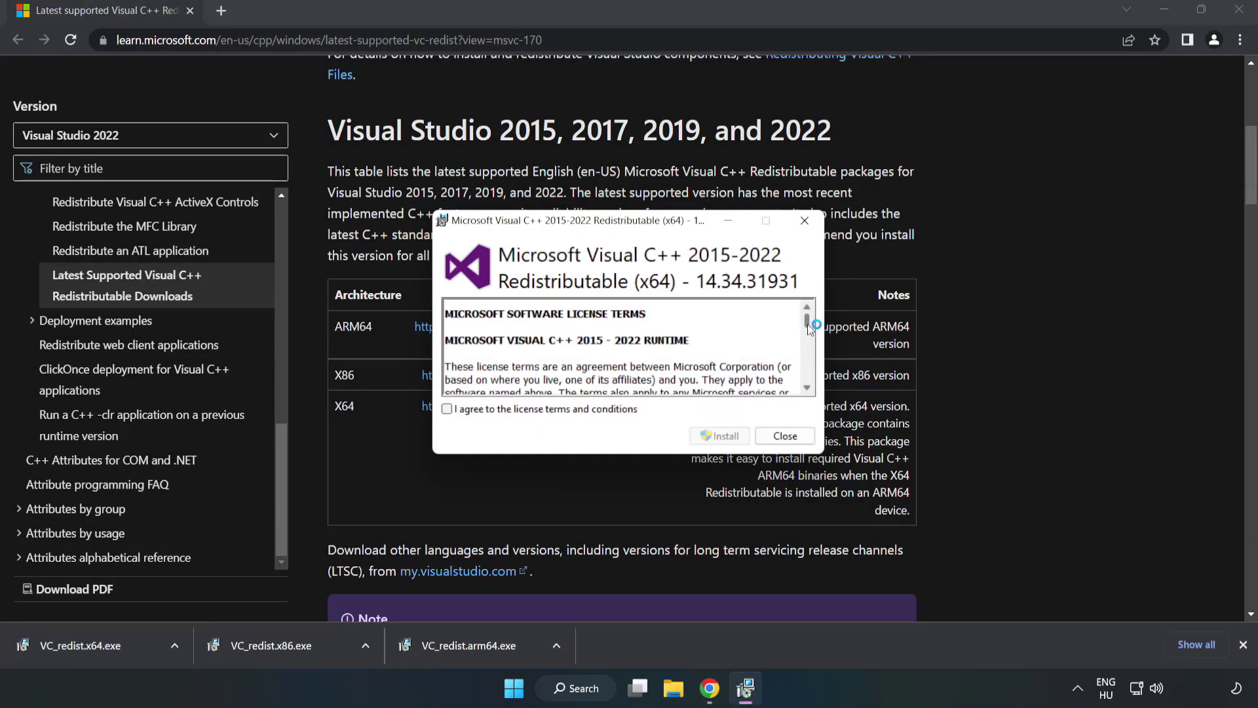
drag(807, 324, 808, 383)
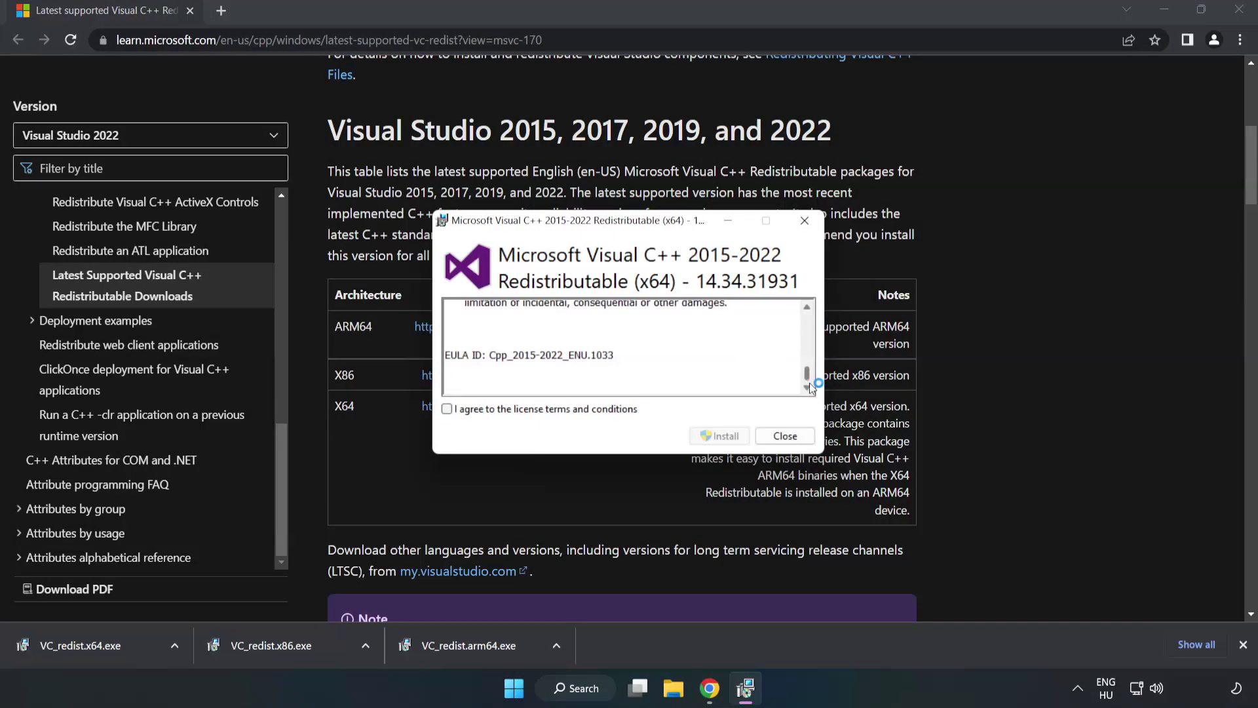
click(447, 409)
click(717, 435)
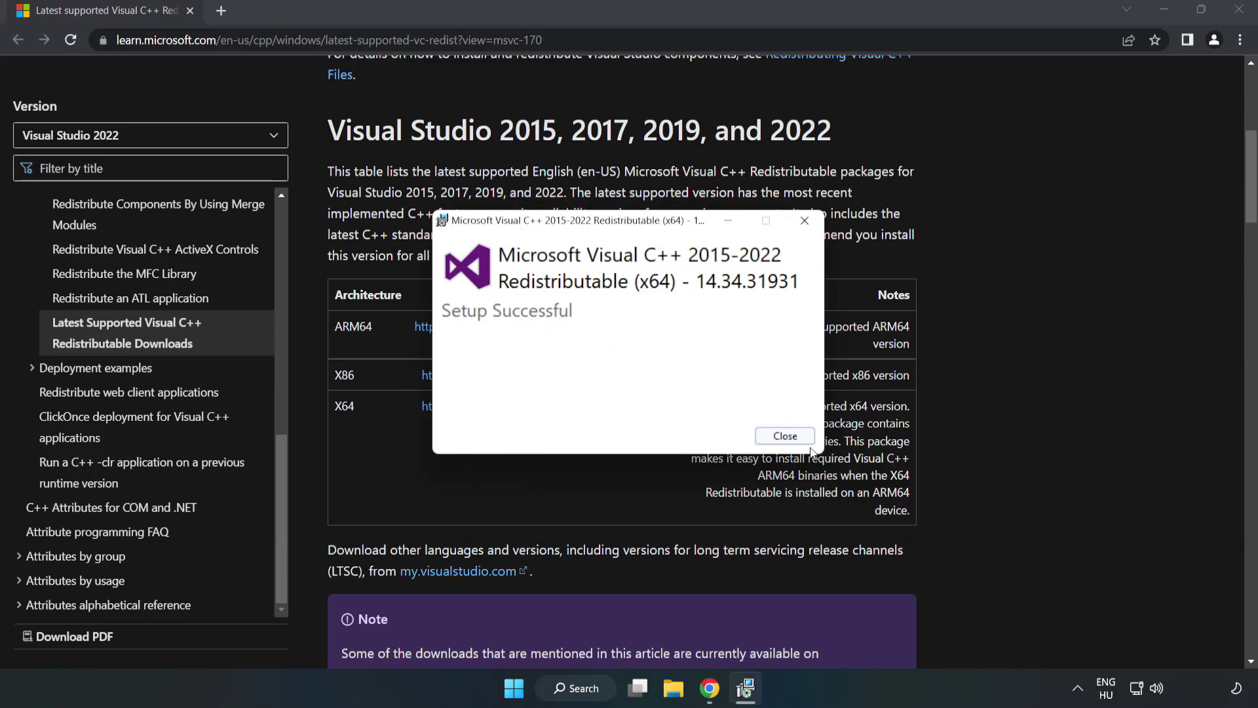
click(789, 439)
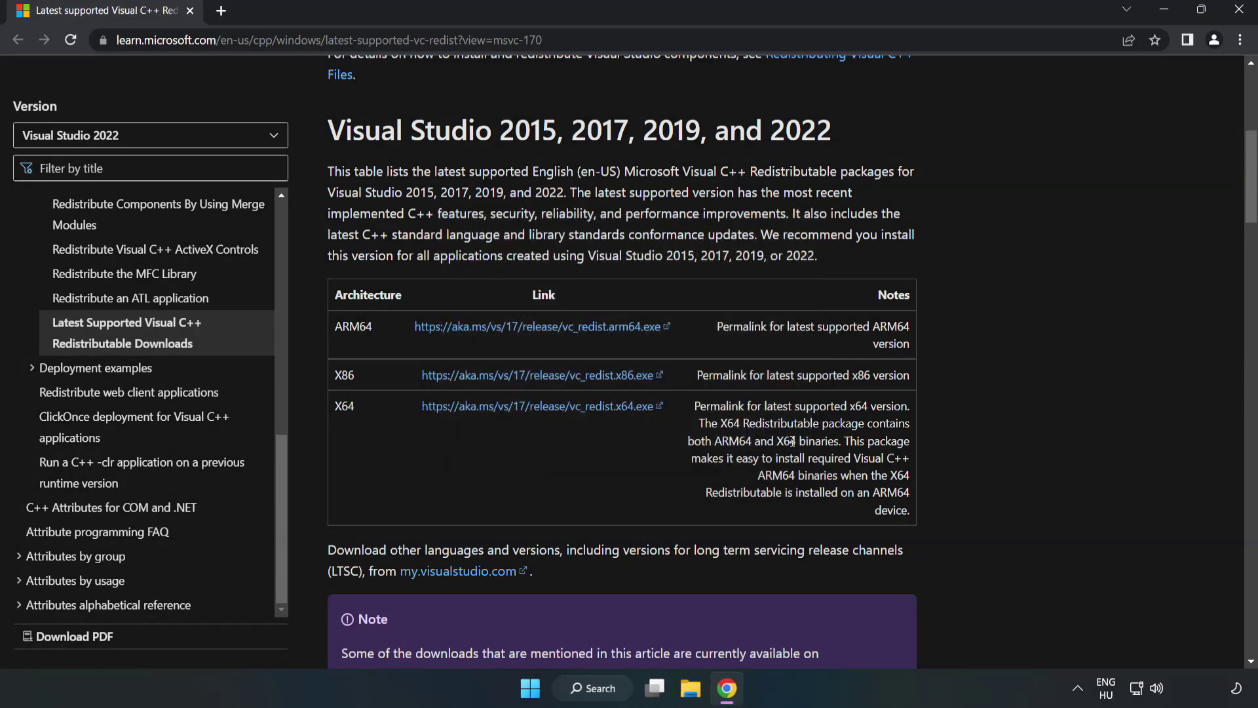
Step: Close Chrome and launch Command Prompt as administrator by searching 'cmd'
click(1240, 14)
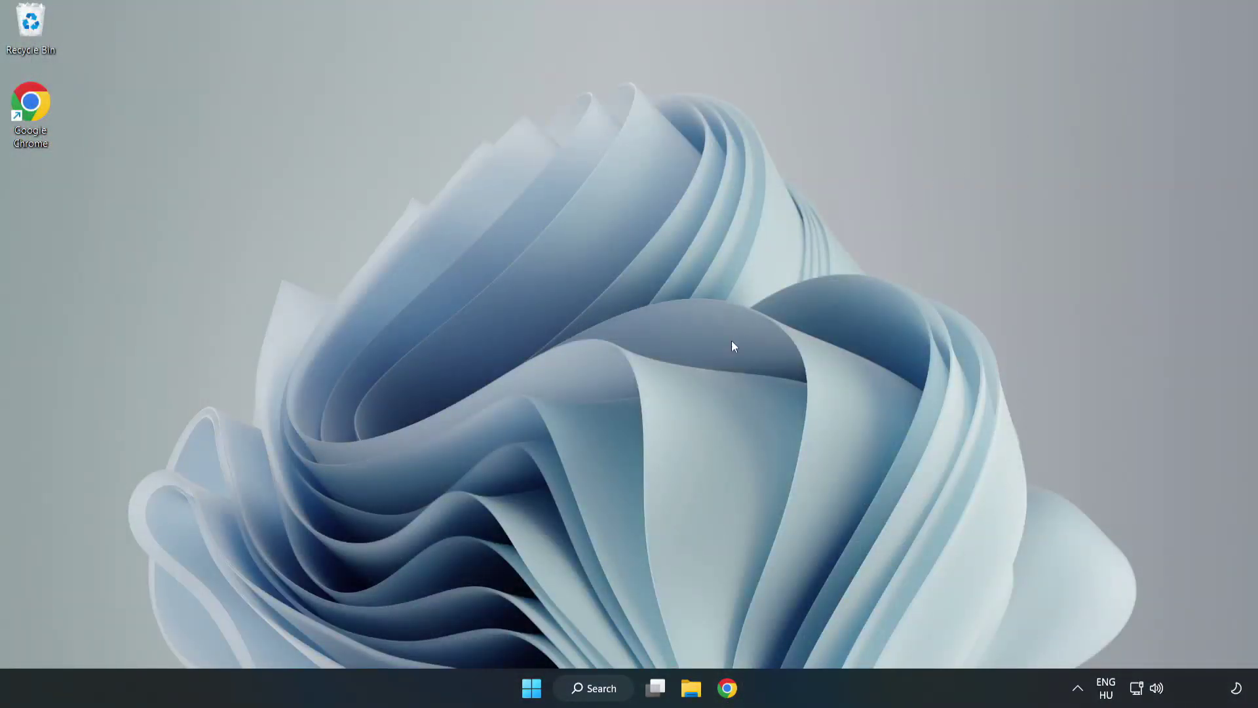
click(610, 690)
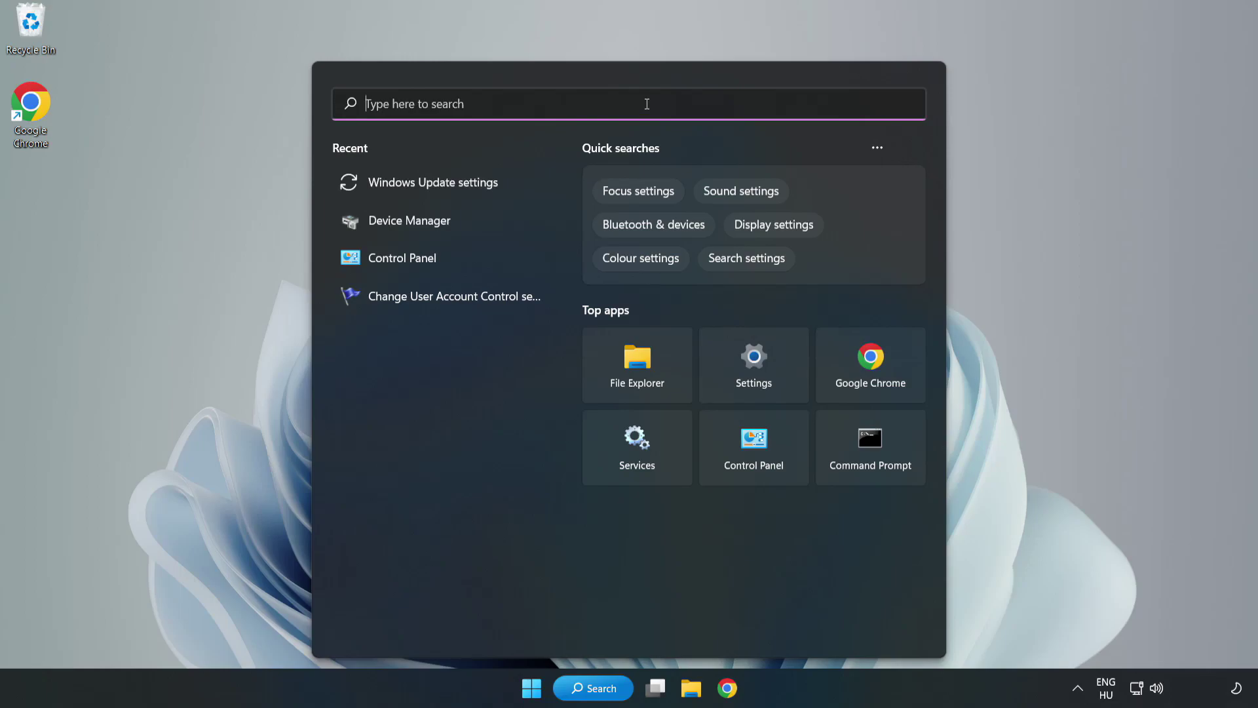
text(cmd)
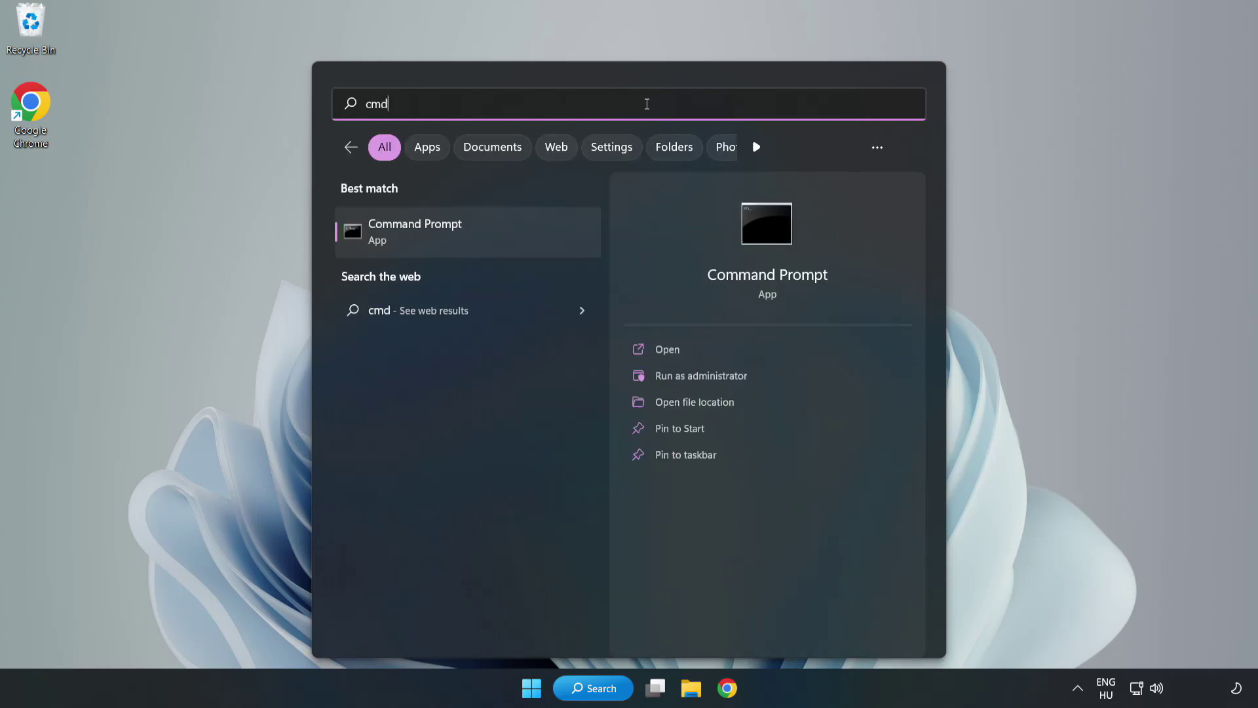
click(495, 237)
right_click(495, 237)
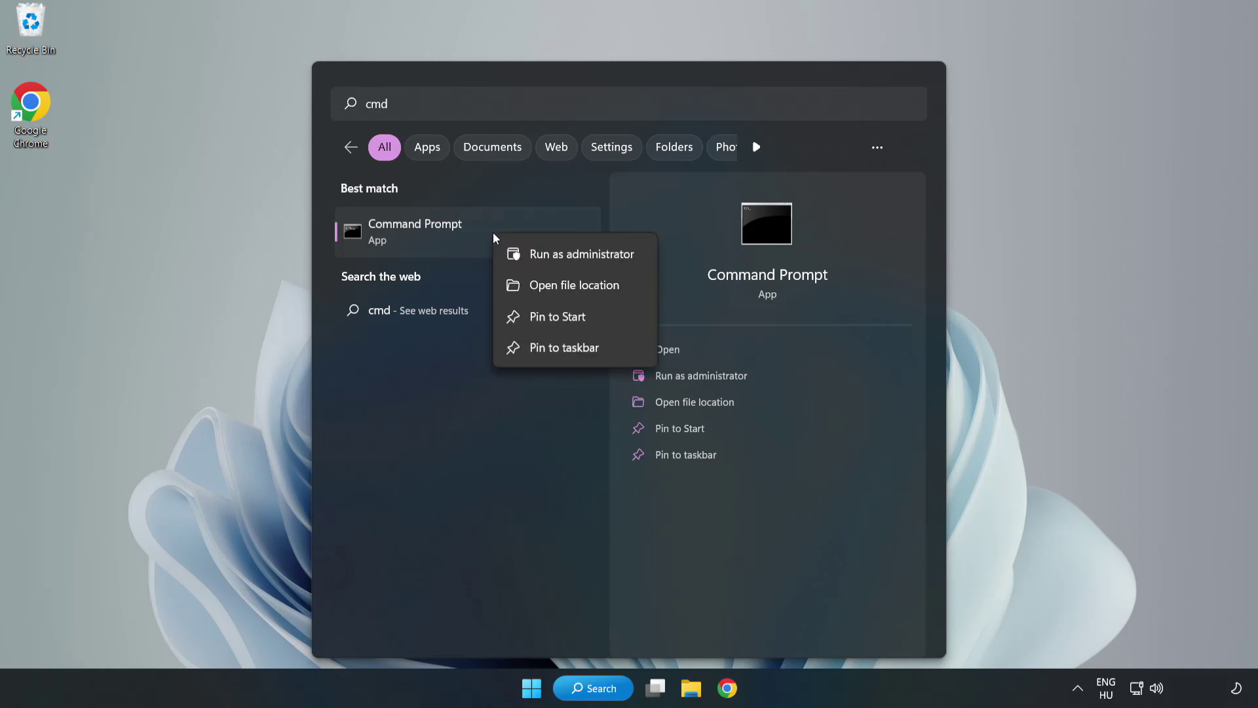
click(543, 256)
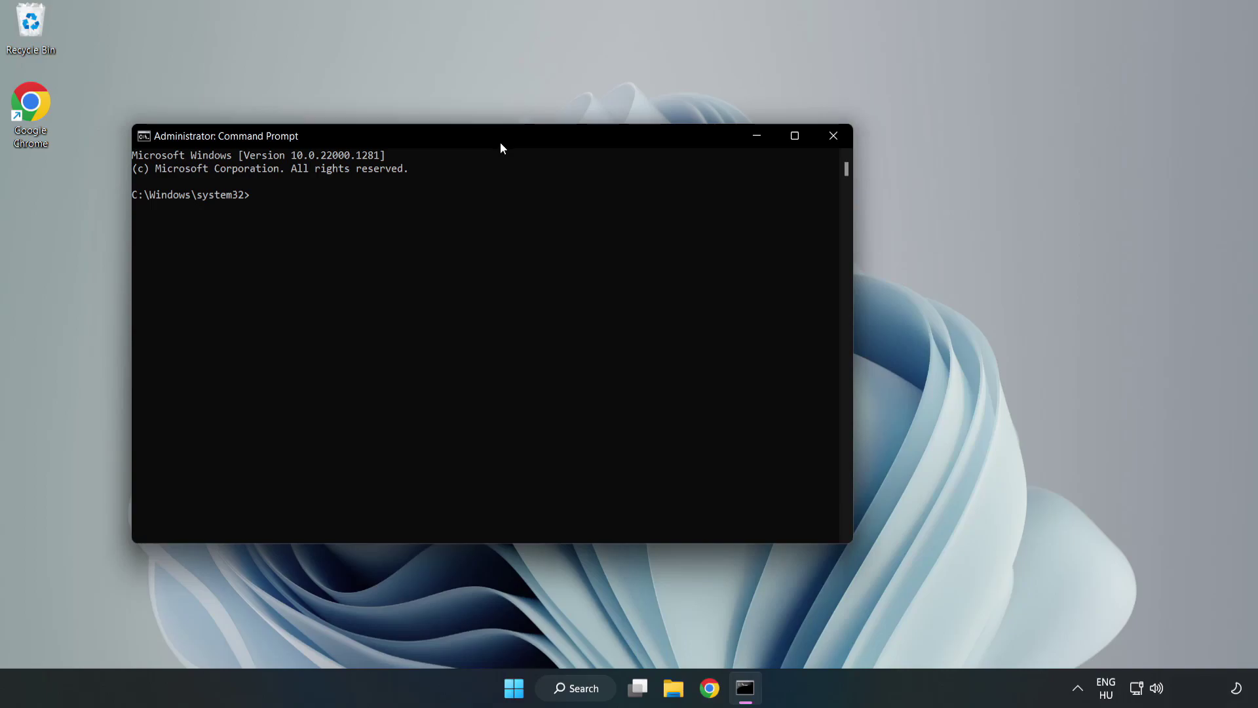
drag(501, 143, 640, 142)
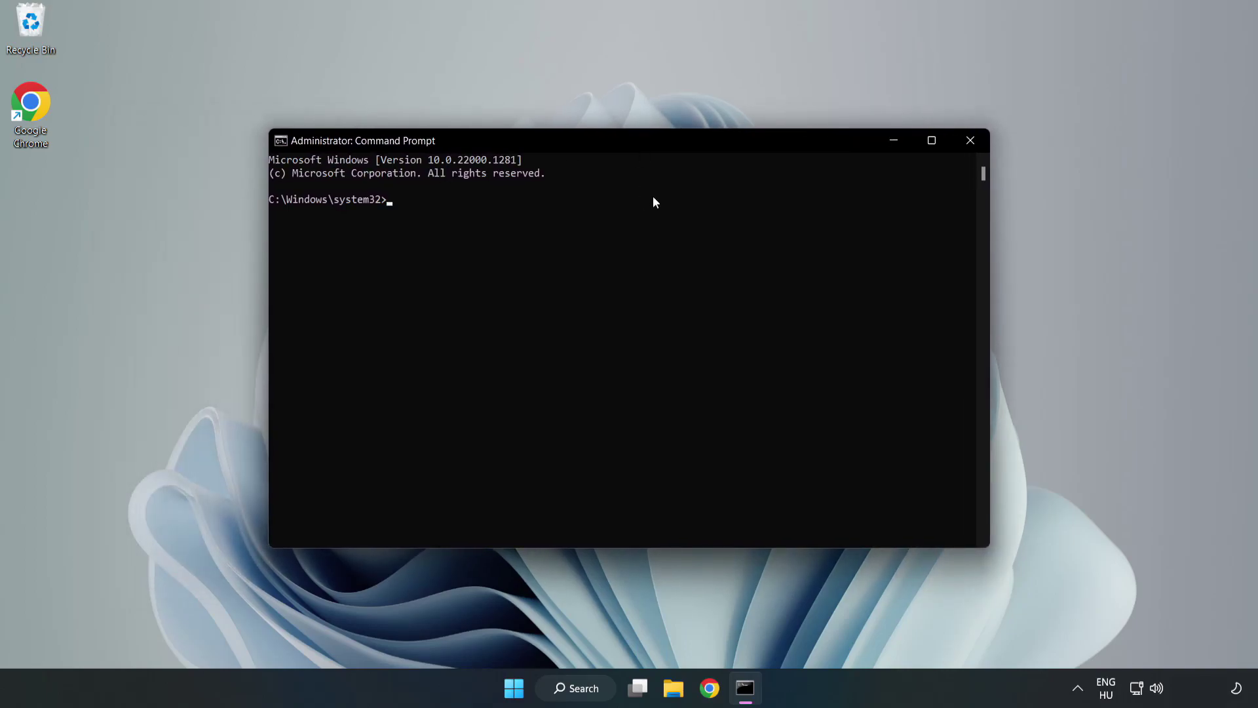
Step: Run sfc /scannow and let verification reach 100% with no integrity violations found
text(sfc )
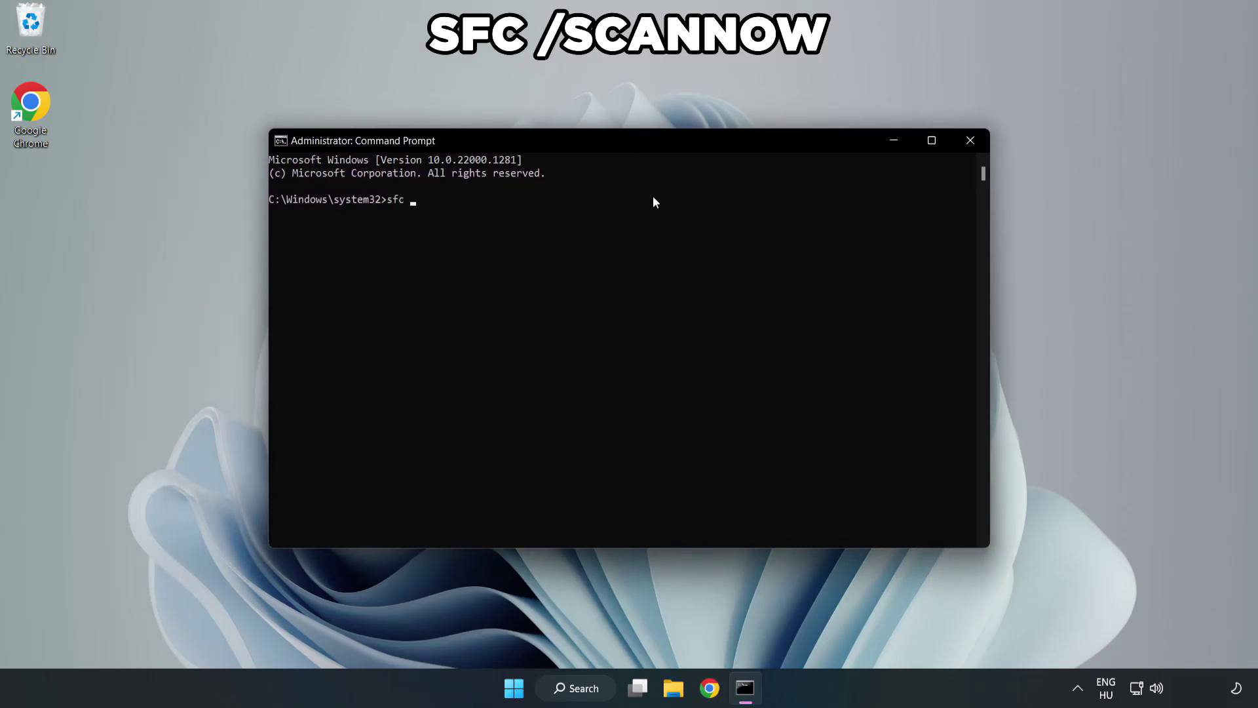
text(/scannow)
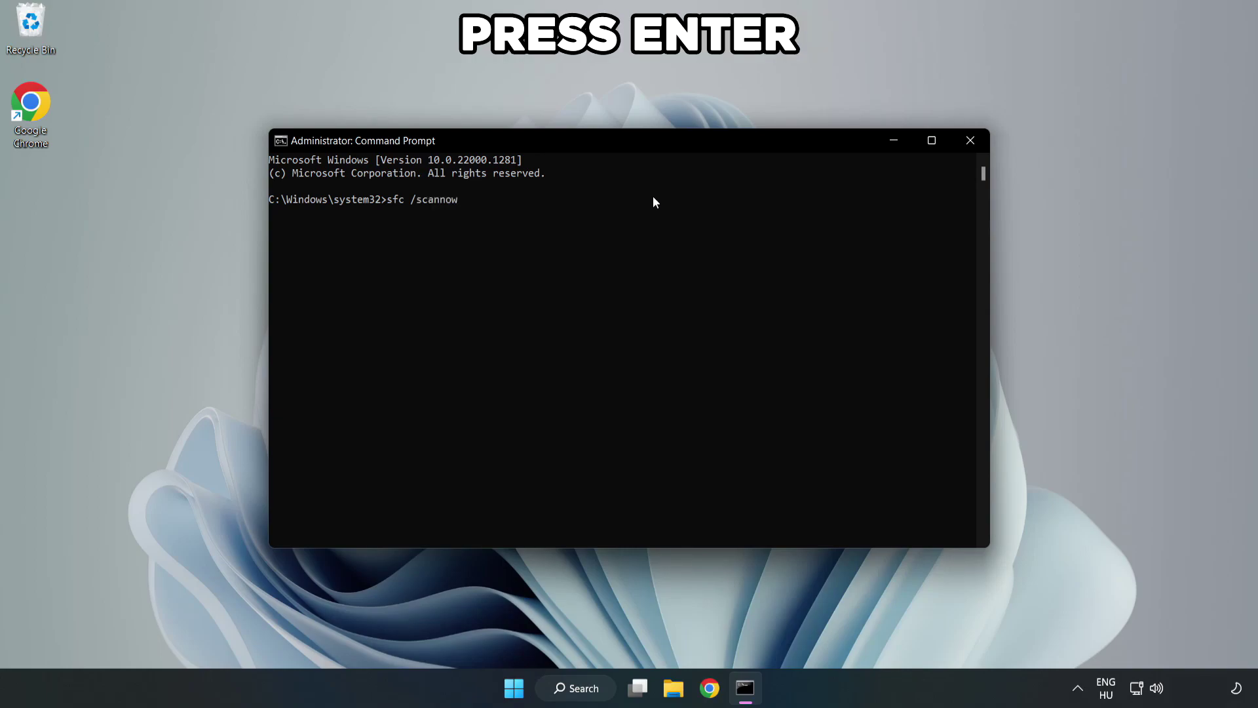
key(Return)
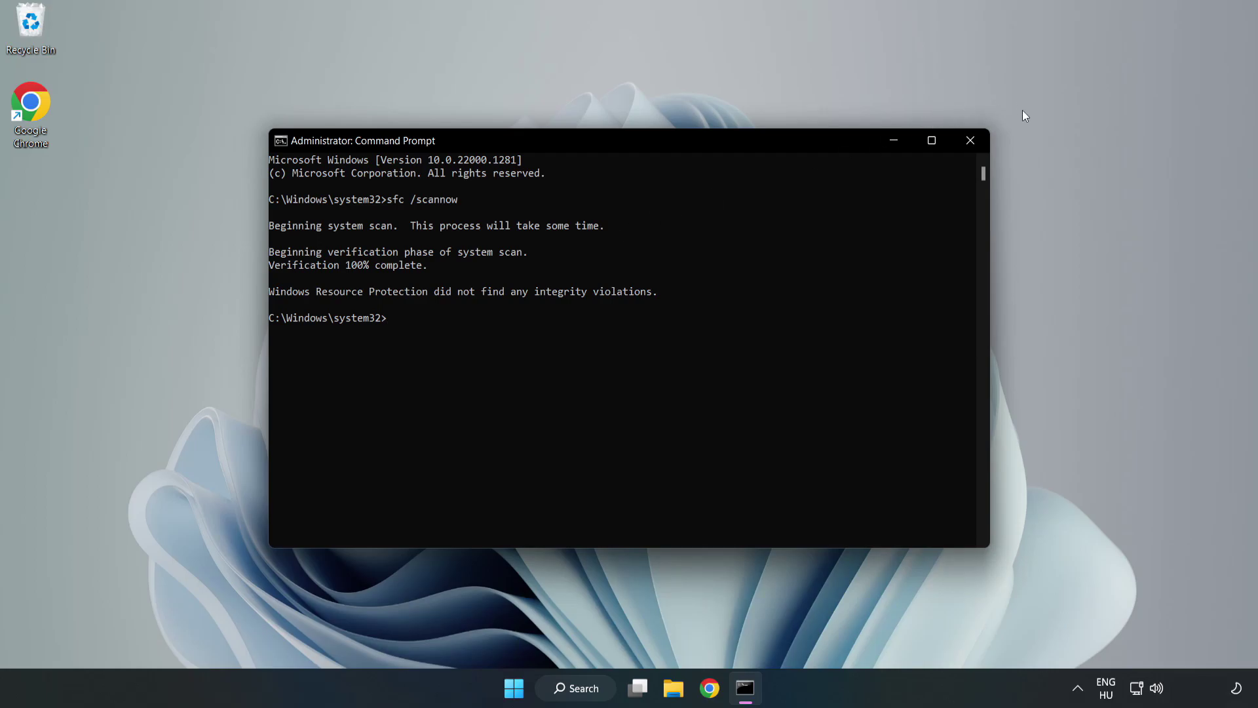
Step: Close Command Prompt and show the Start menu power options with Restart
click(970, 151)
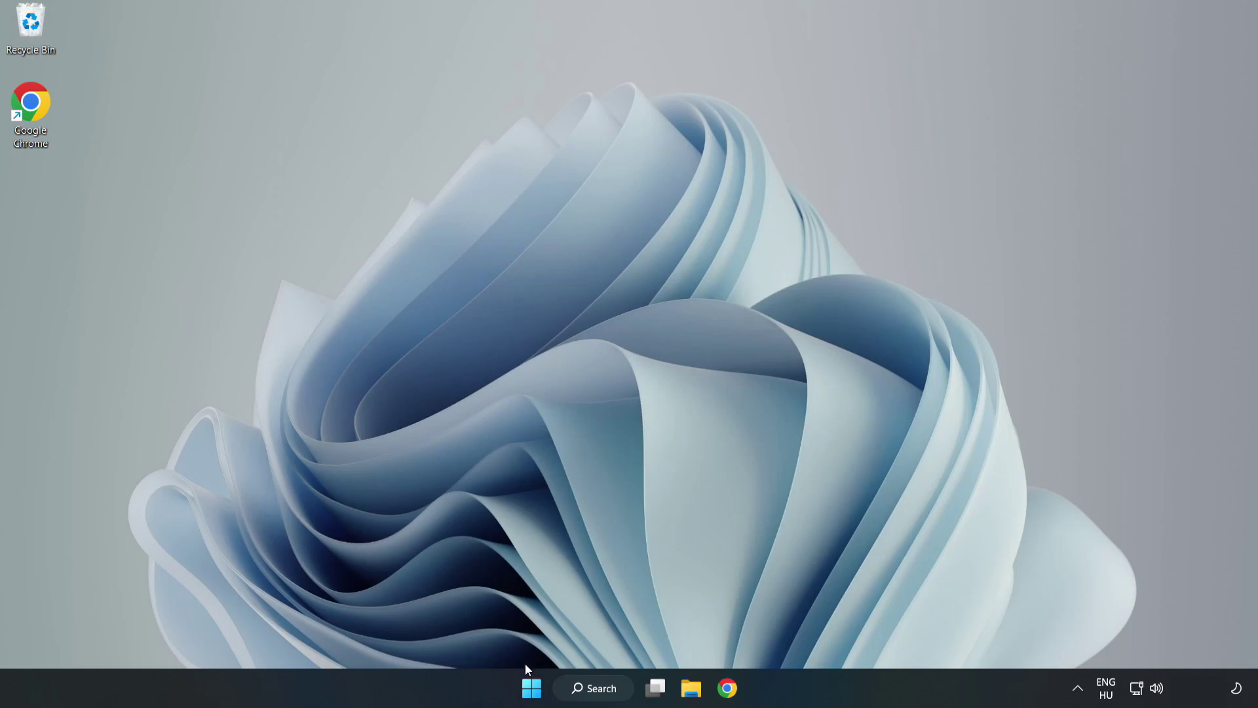
click(531, 686)
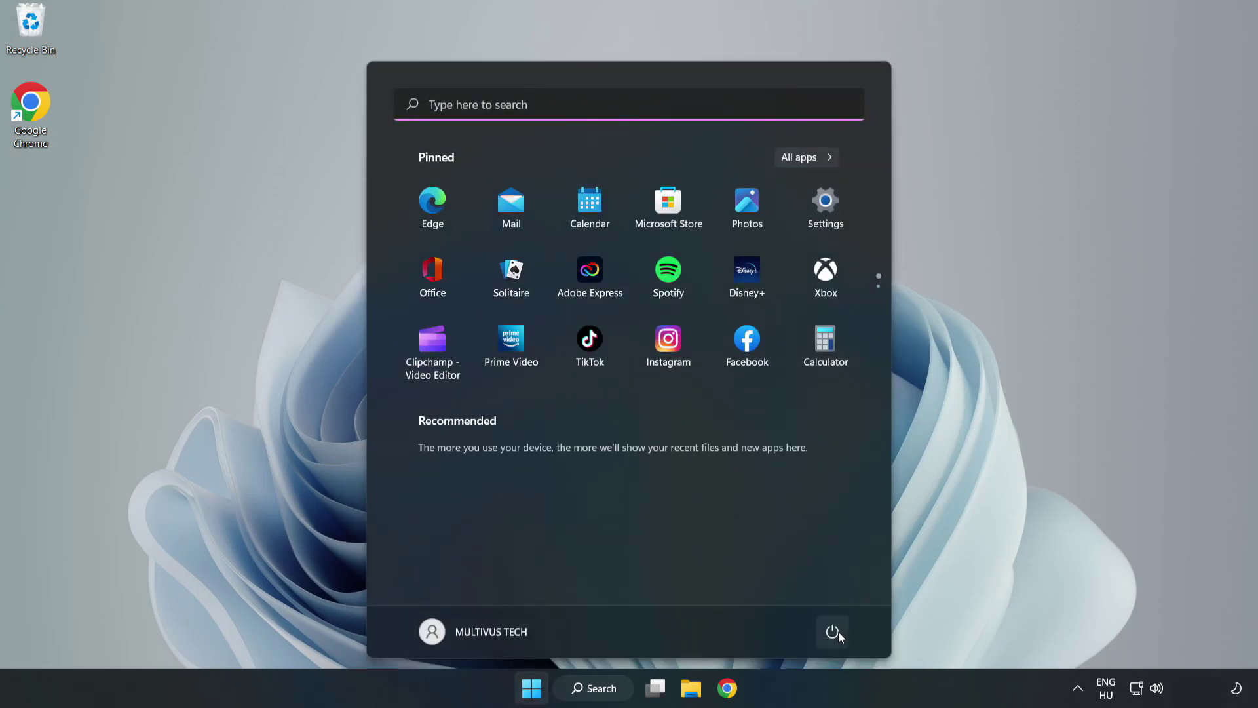
click(832, 631)
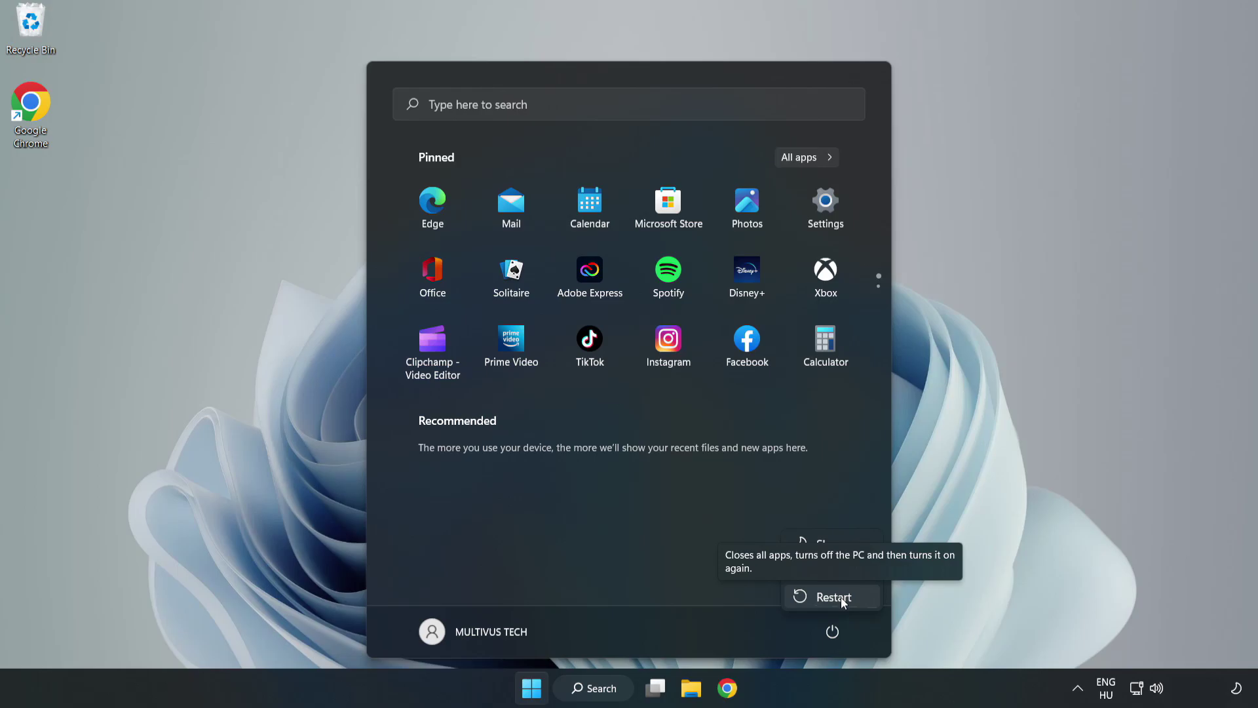